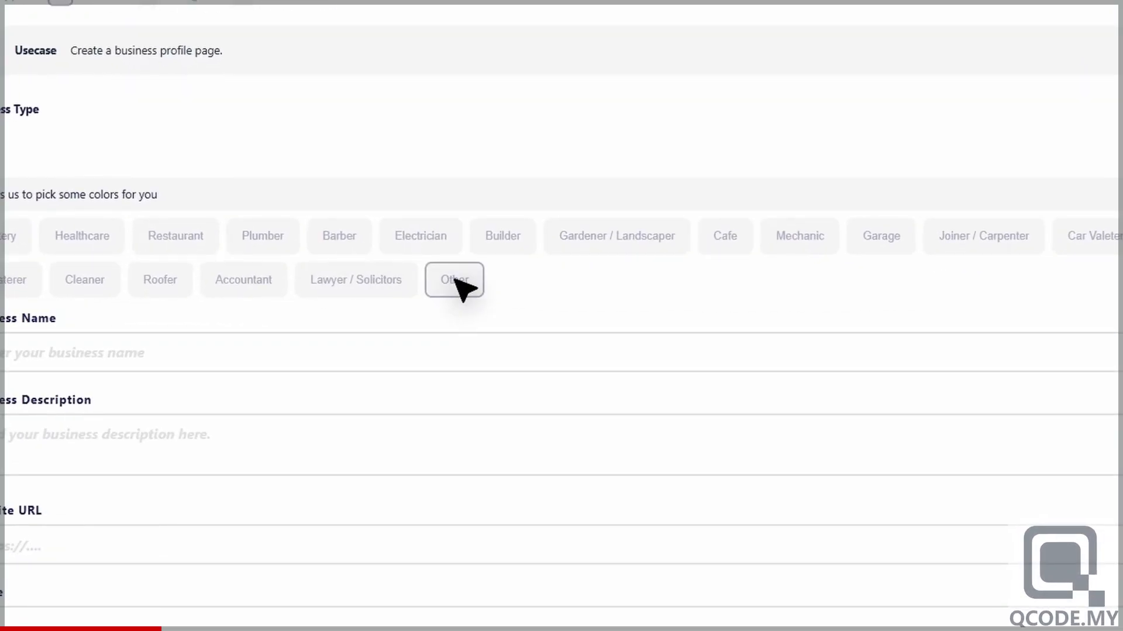
Step: Set the business type to Other, name it AetherGrove, and paste its description
left_click(456, 281)
left_click(172, 358)
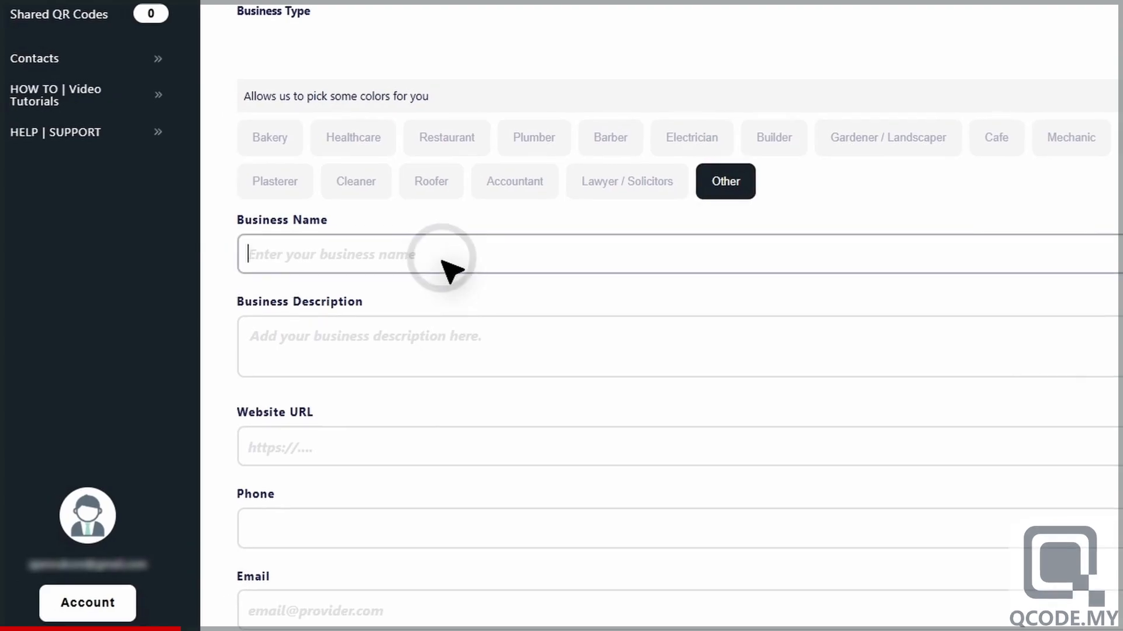
type("AetherGrove")
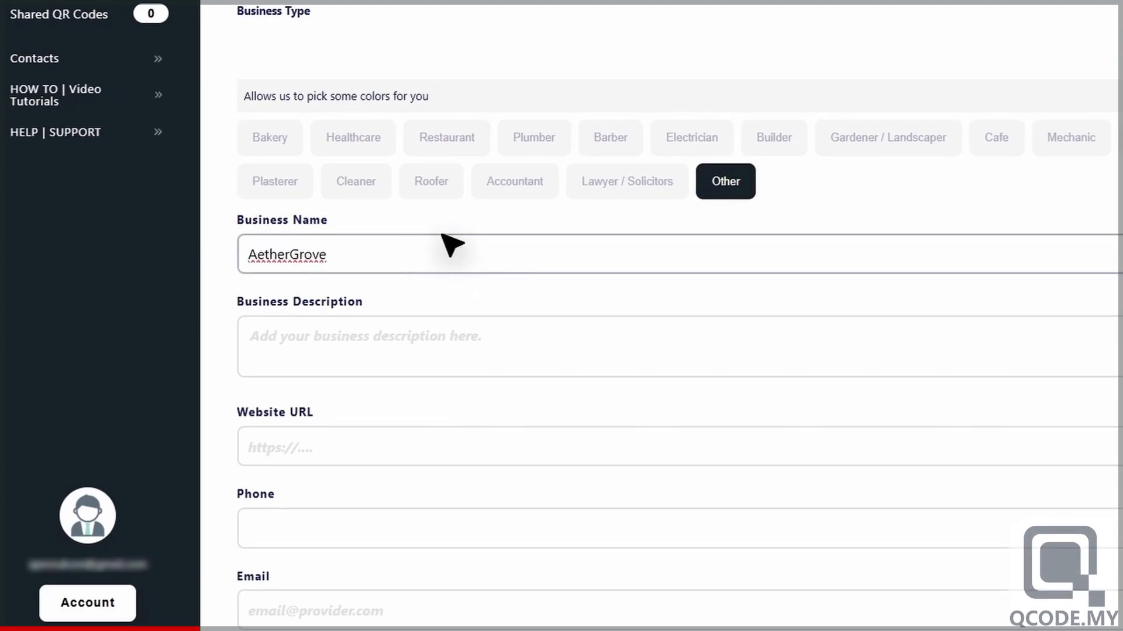
scroll(443, 237, "down", 3)
left_click(442, 168)
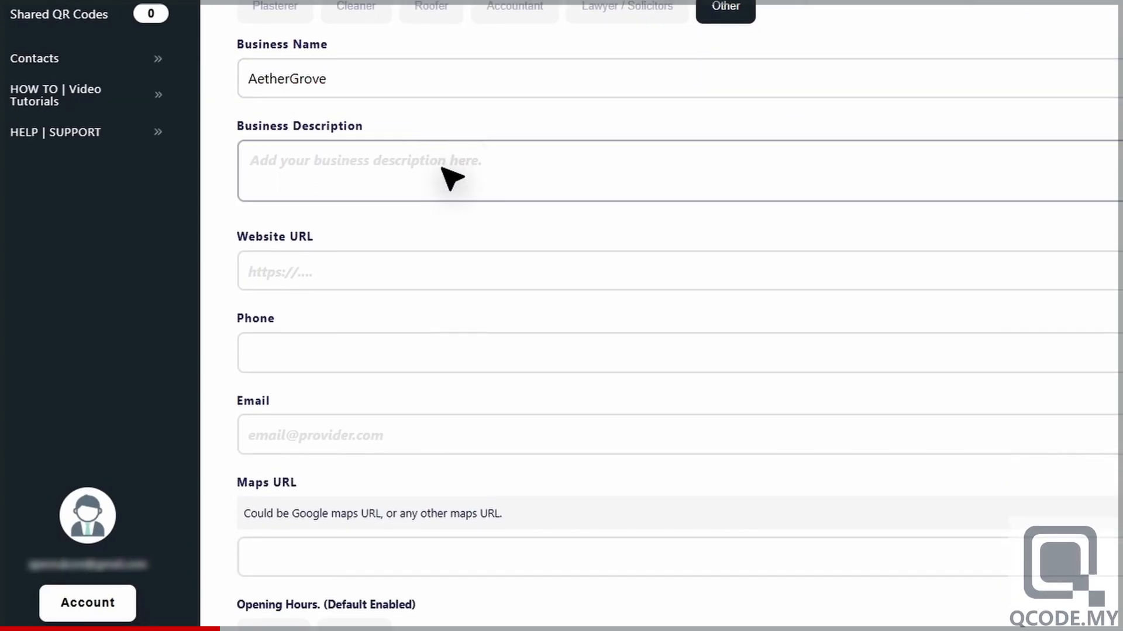
key("ctrl+v")
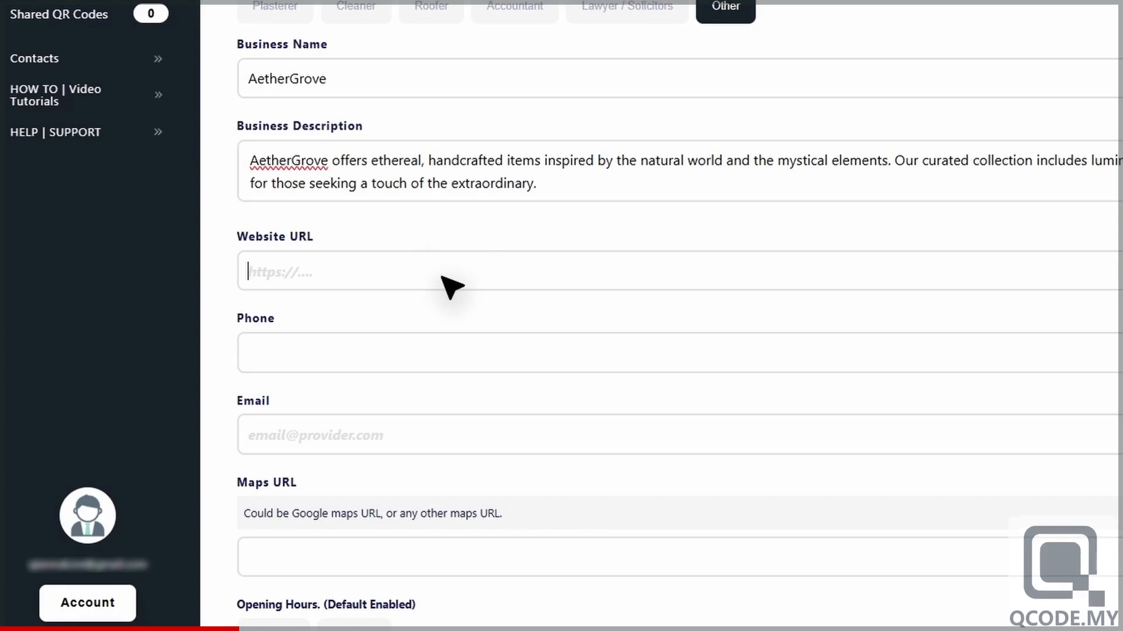
Step: Paste the business website URL, phone number, e-mail address and Google Maps link
left_click(442, 276)
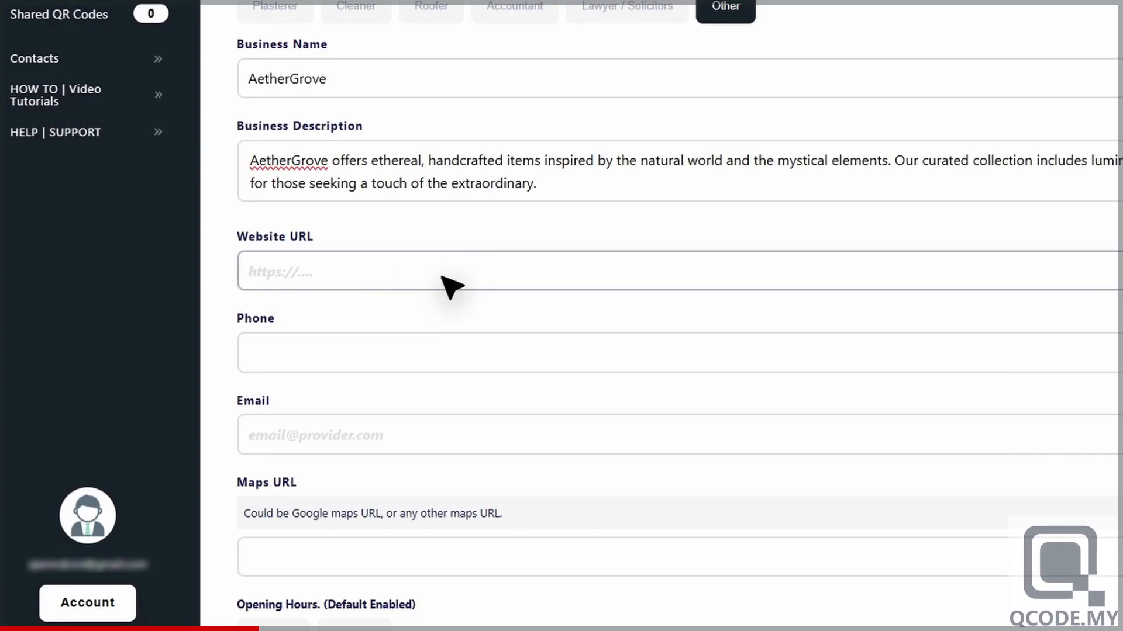
type("https://aethergrove.com/")
scroll(451, 242, "down", 5)
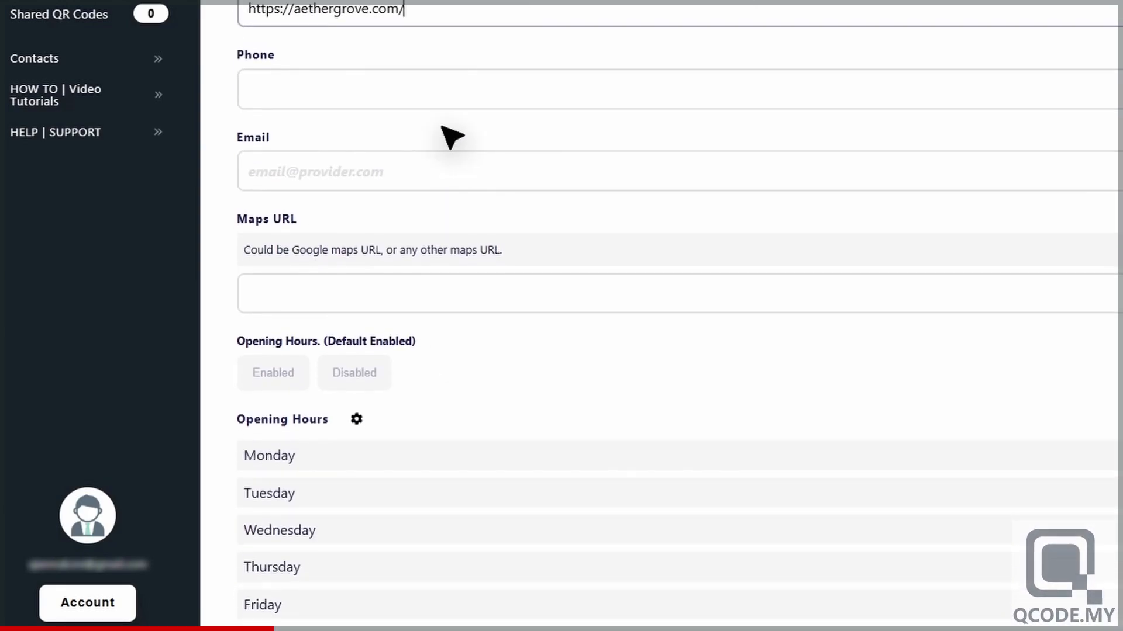
left_click(443, 92)
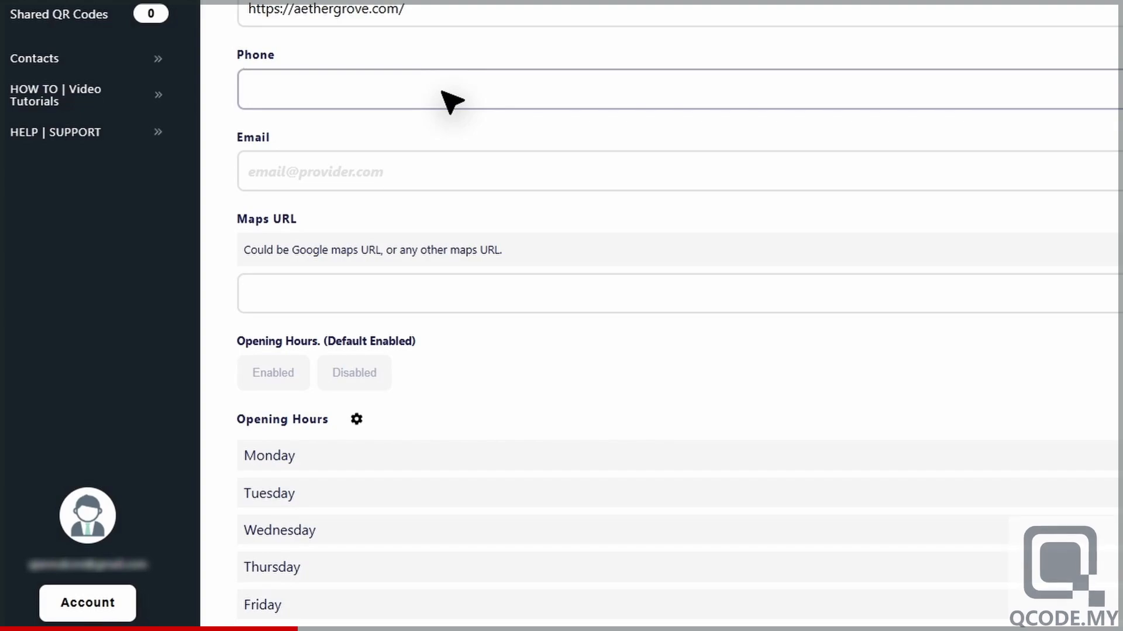
key("ctrl+v")
left_click(443, 175)
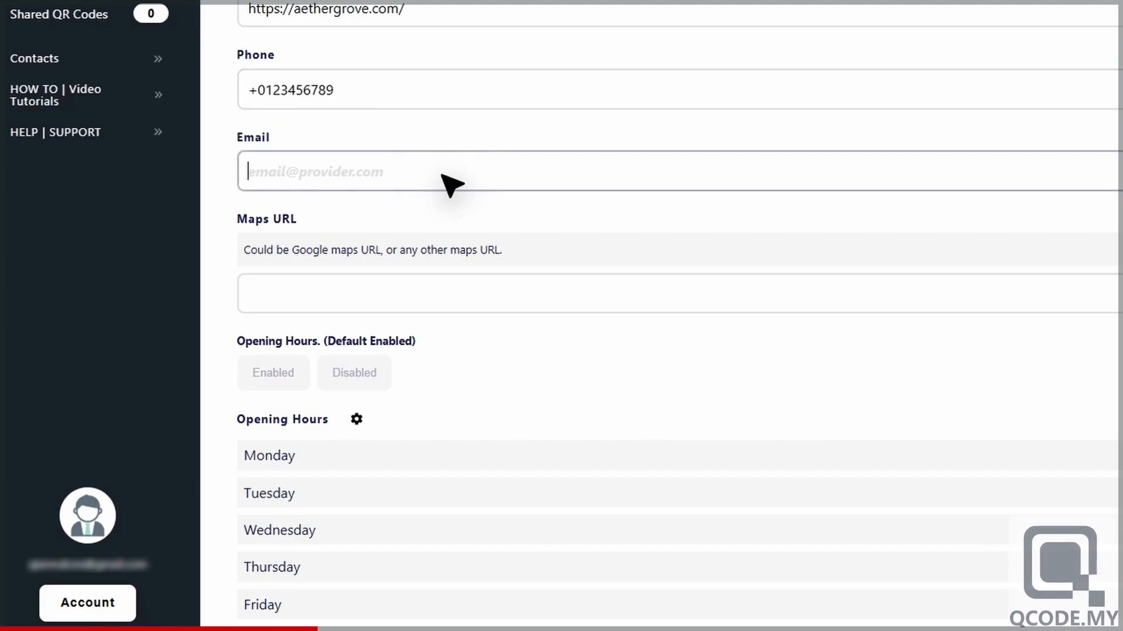
key("ctrl+v")
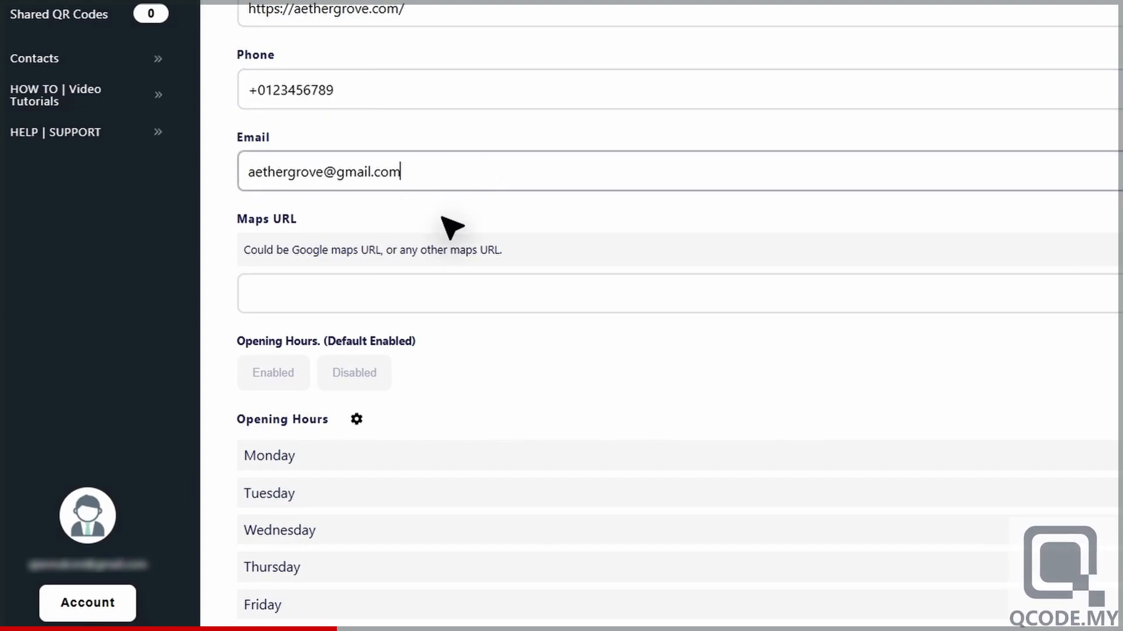
left_click(443, 296)
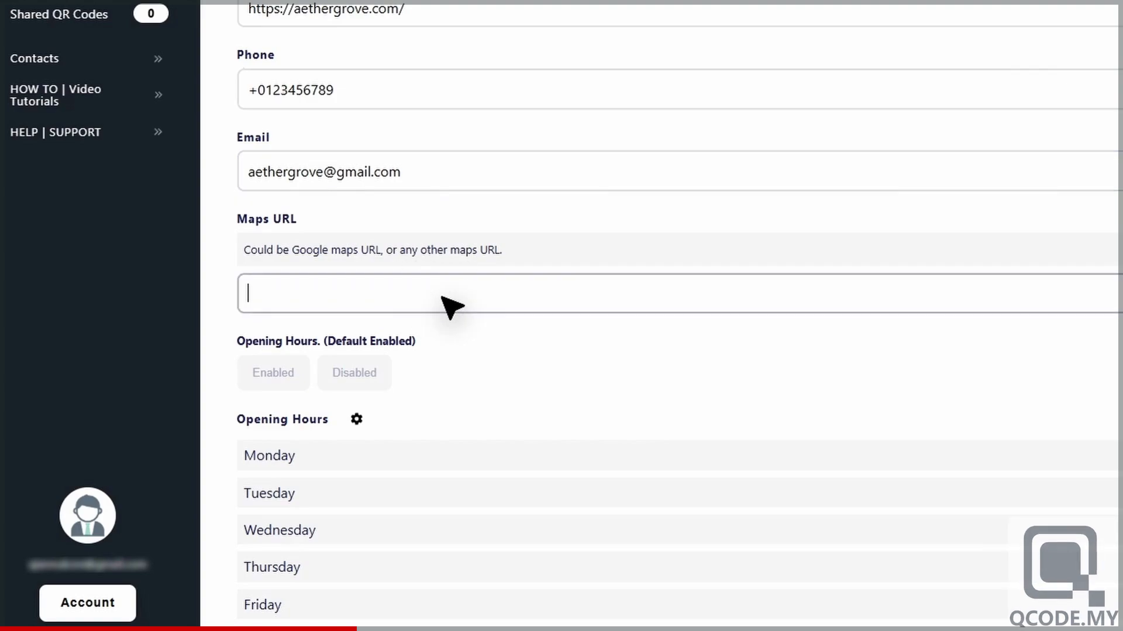
type("https://maps.app.goo.gl/YZuBS5tQgedGCLwd7")
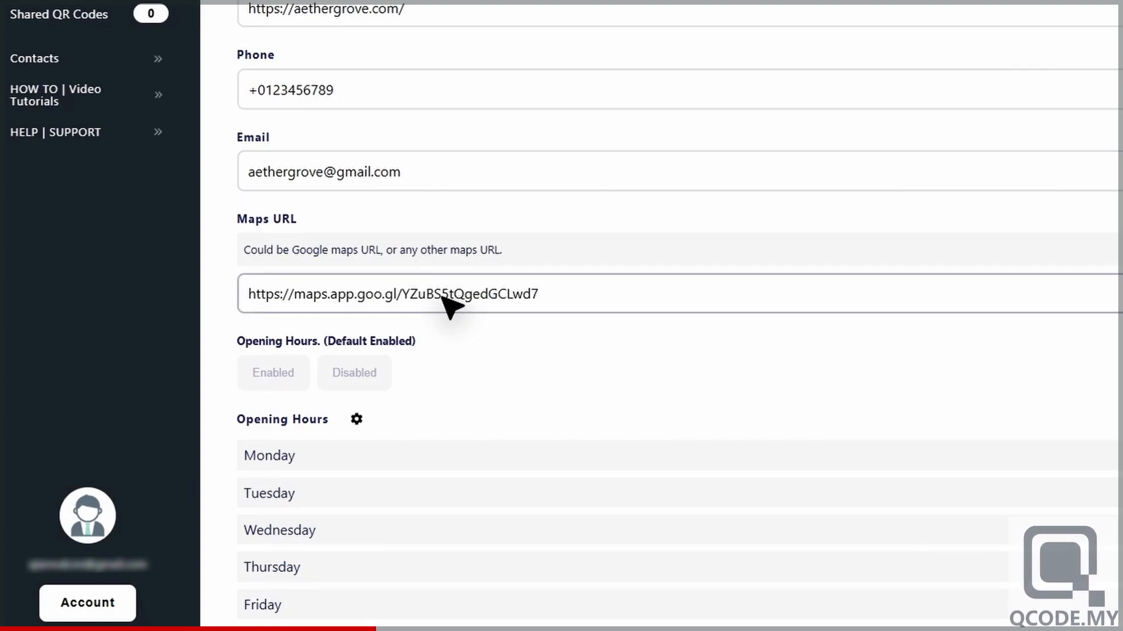
scroll(450, 304, "down", 5)
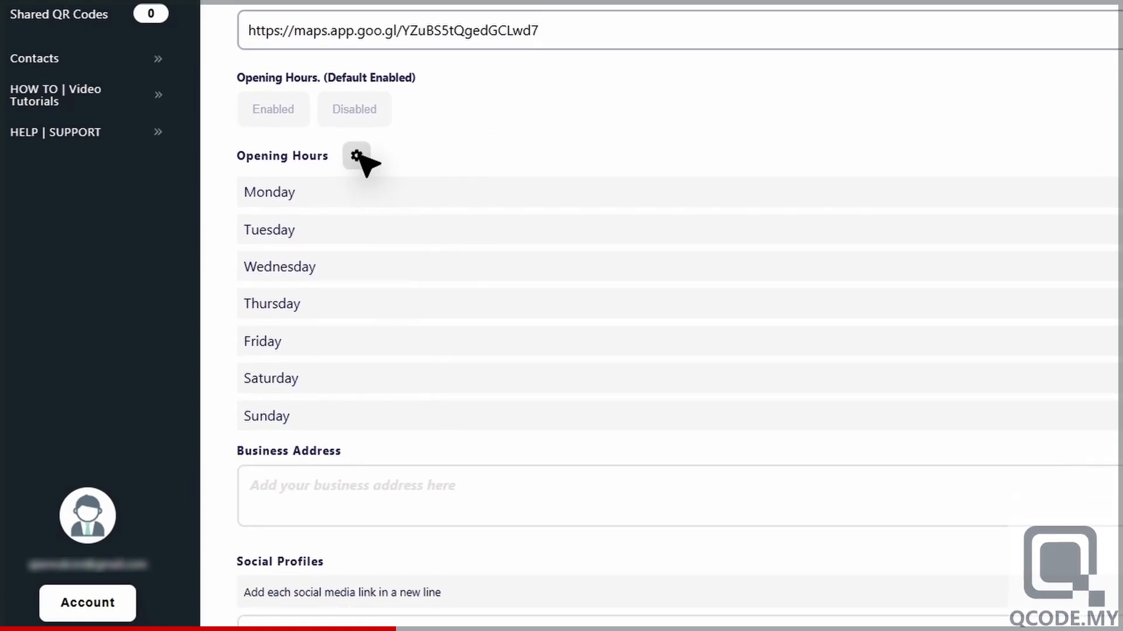
Step: Set opening hours to weekdays only by closing Saturday and Sunday
left_click(358, 154)
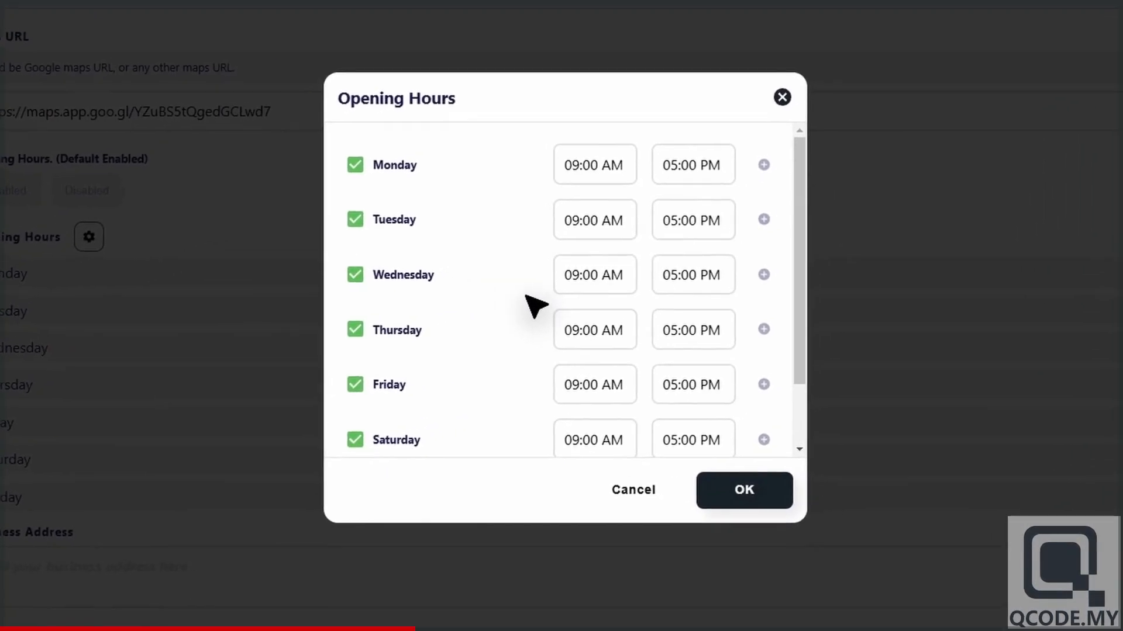
scroll(545, 314, "down", 2)
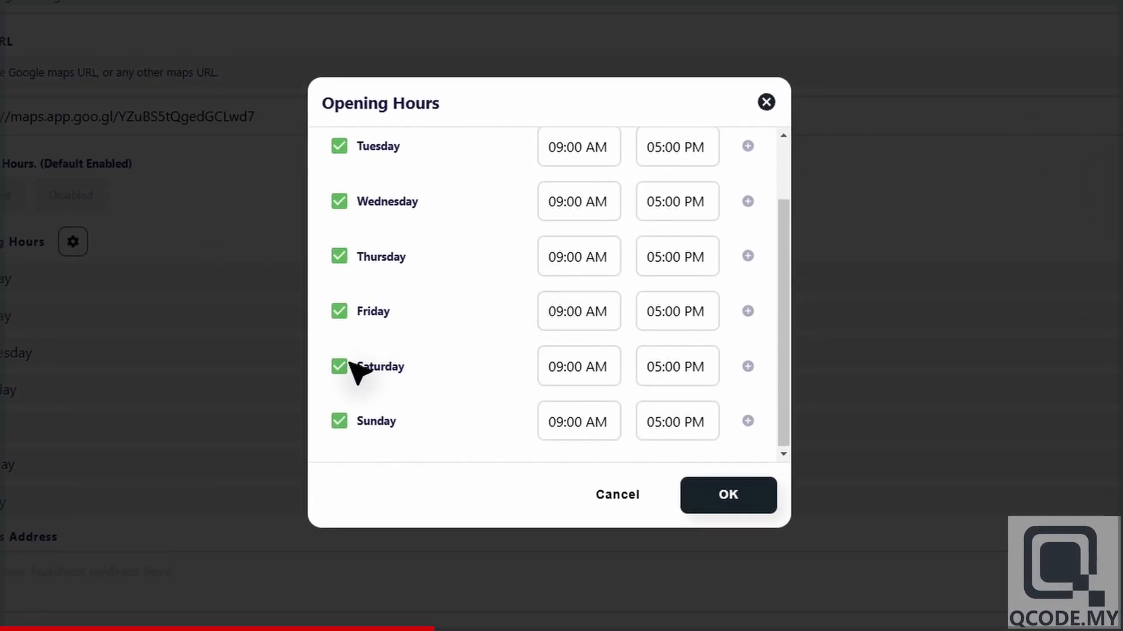
left_click(340, 367)
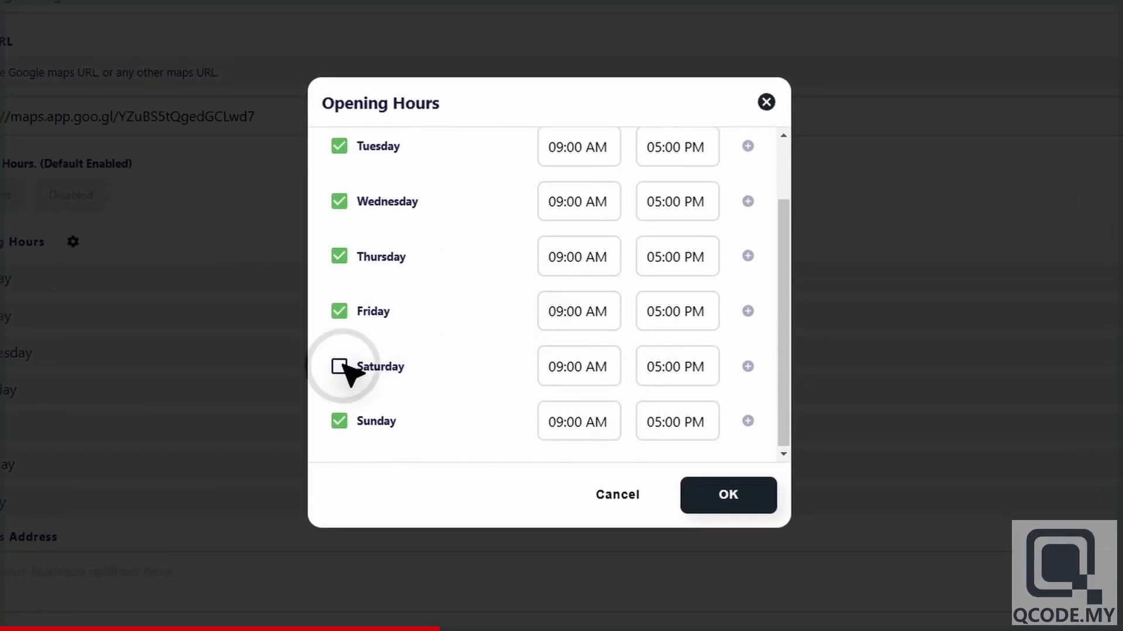
left_click(340, 421)
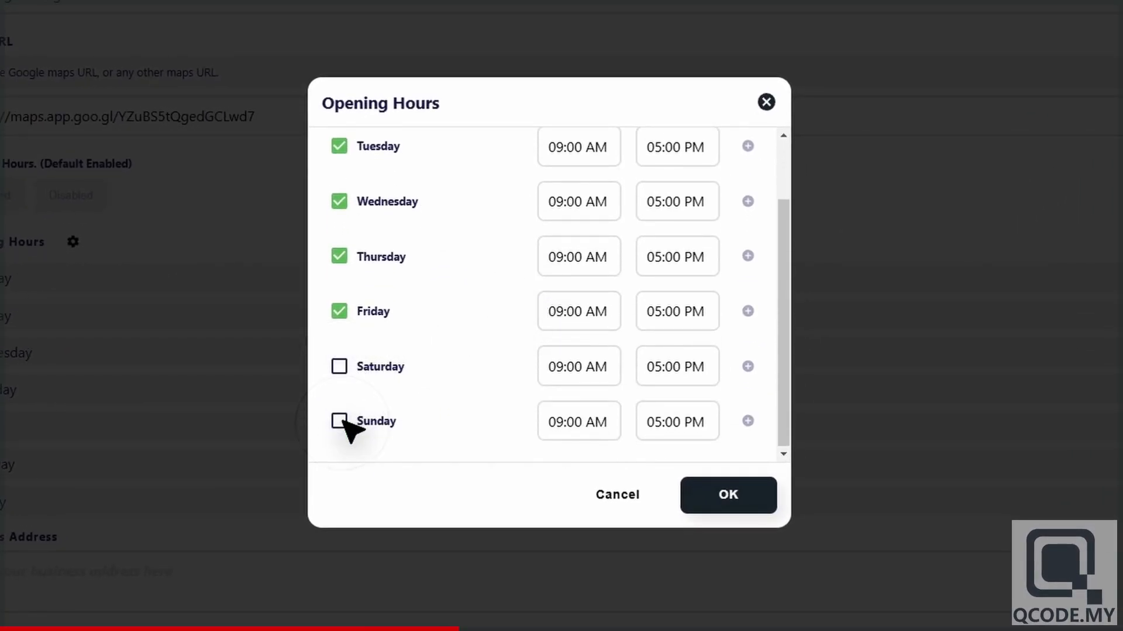
left_click(730, 496)
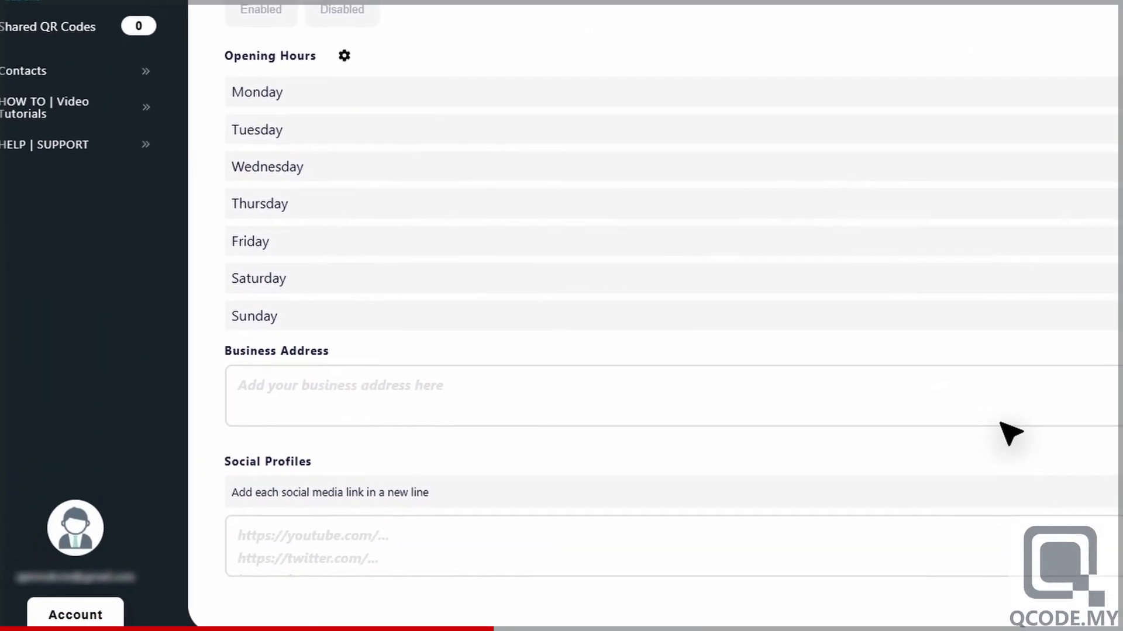
Step: Add the business address and the X, Facebook and Instagram profile links, then continue
left_click(484, 409)
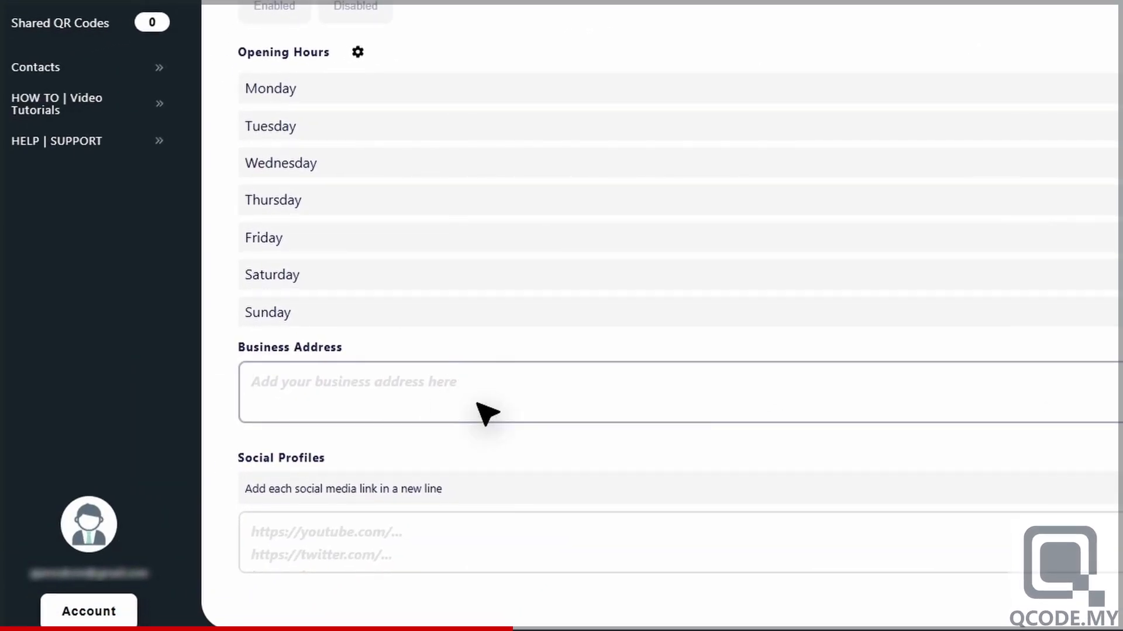
type("12 Jalan Anggerik, 43000 Taman Bunga Raya, Malaysia")
left_click(478, 543)
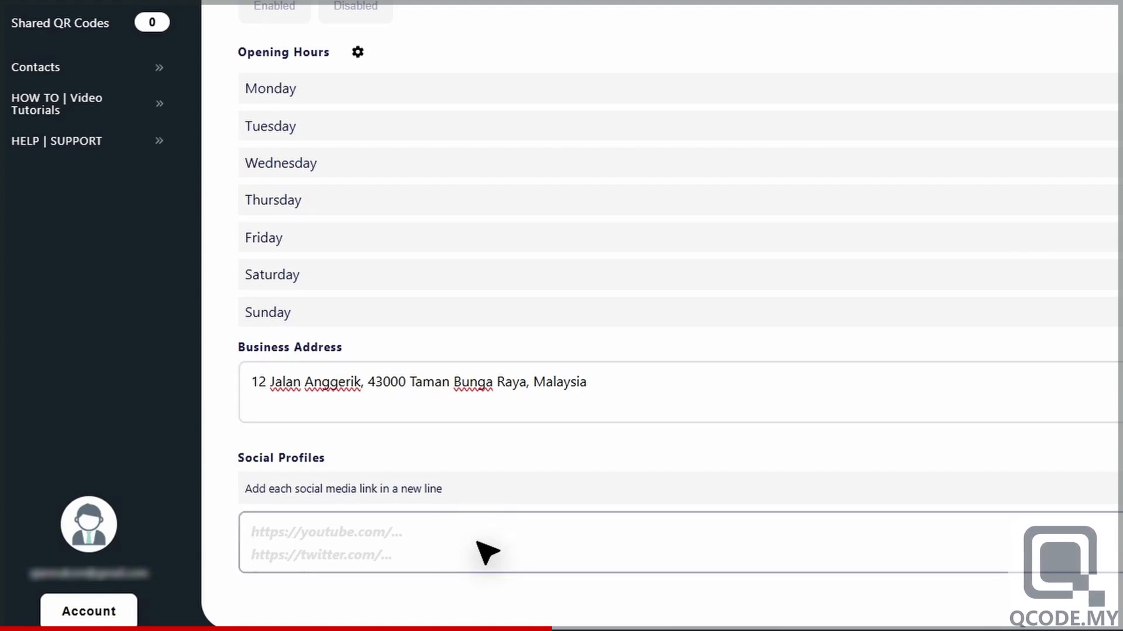
type("https://x.com/ https://www.facebook.com/ https://www.instagram.com/")
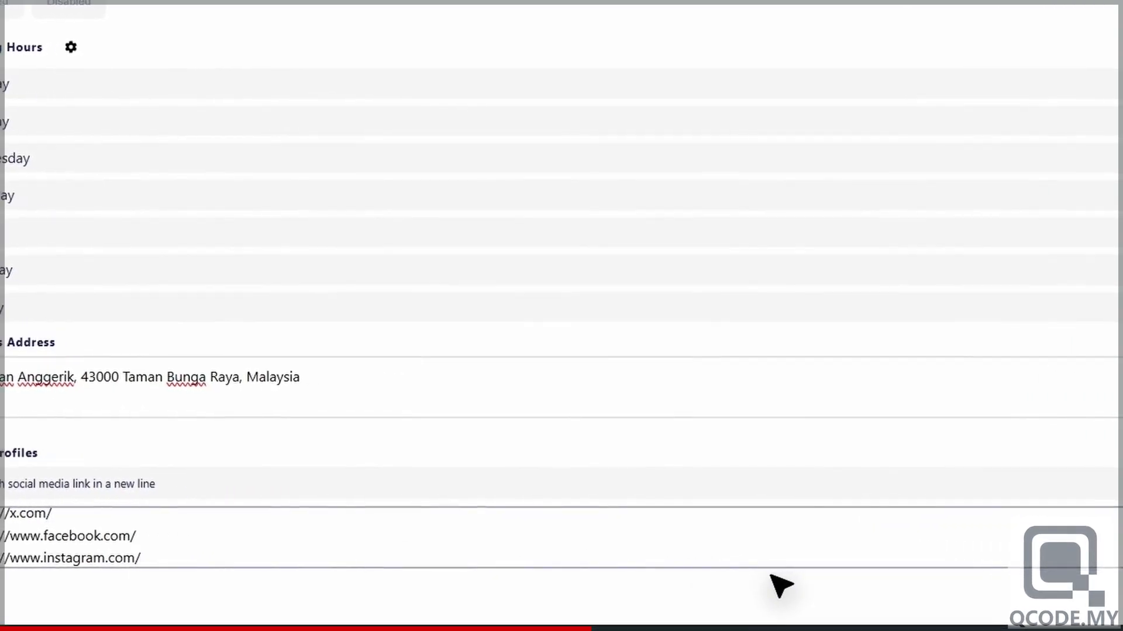
left_click(1032, 601)
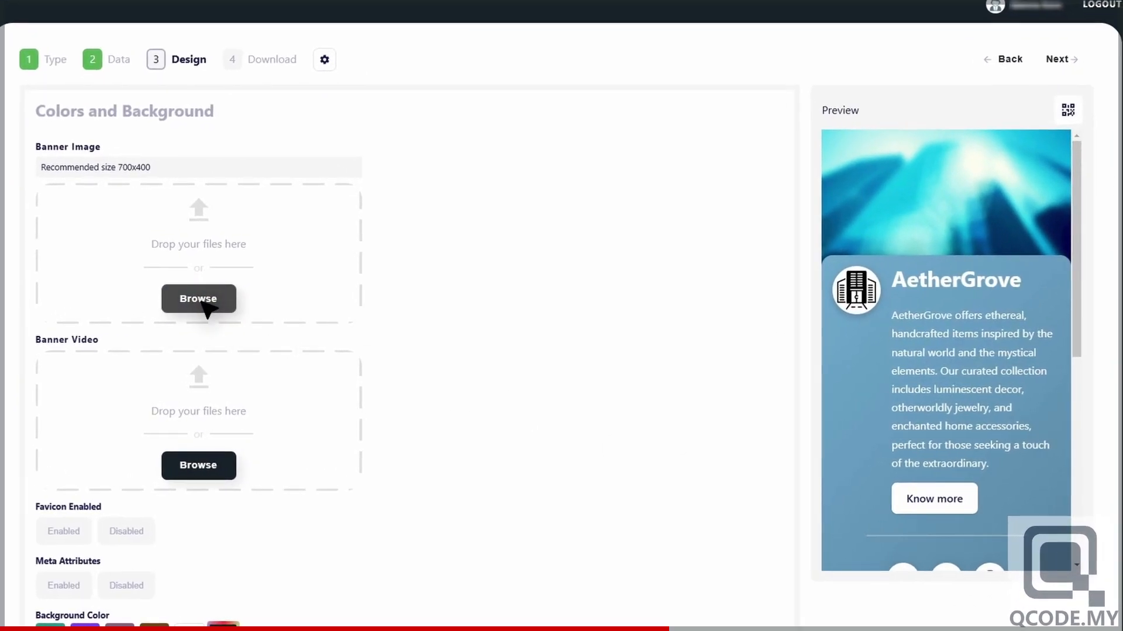
Step: Upload banner2.jpg as the business page banner image
left_click(198, 298)
key("Return")
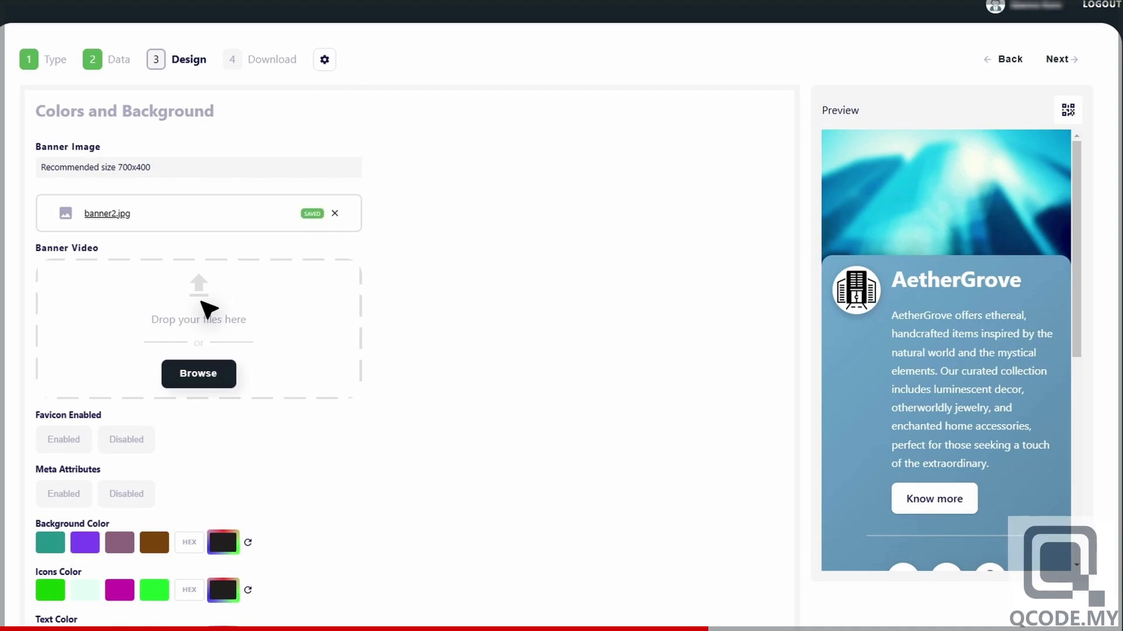
scroll(208, 309, "down", 2)
scroll(208, 309, "down", 2)
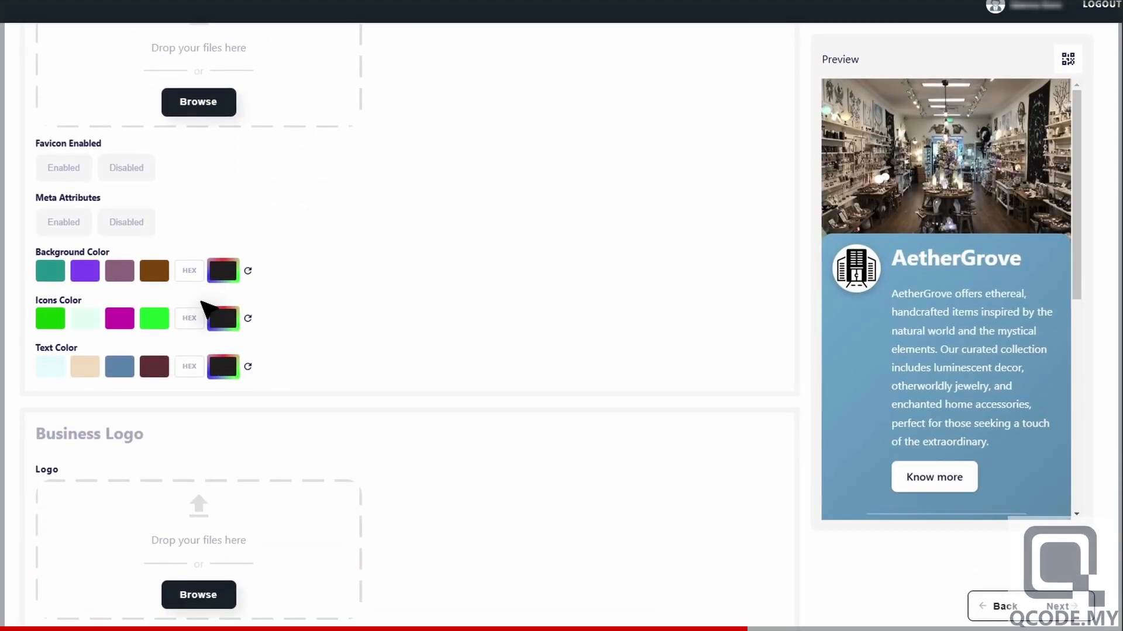
Step: Set the background colour to #191a1a and the icons colour to purple #45418b
left_click(226, 274)
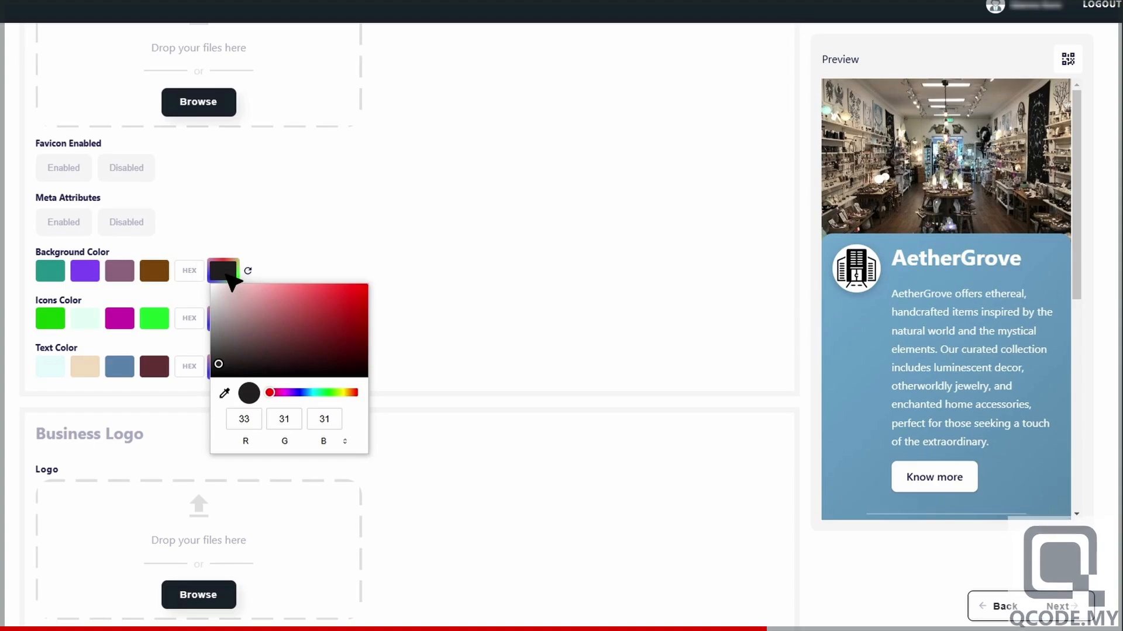
left_click(282, 279)
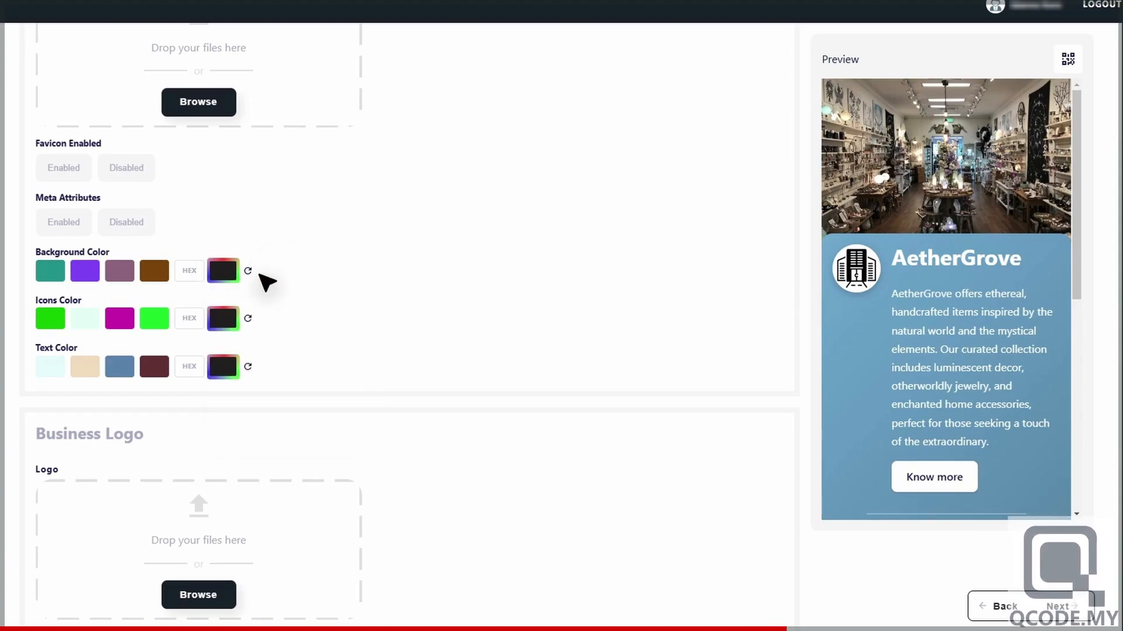
left_click(191, 272)
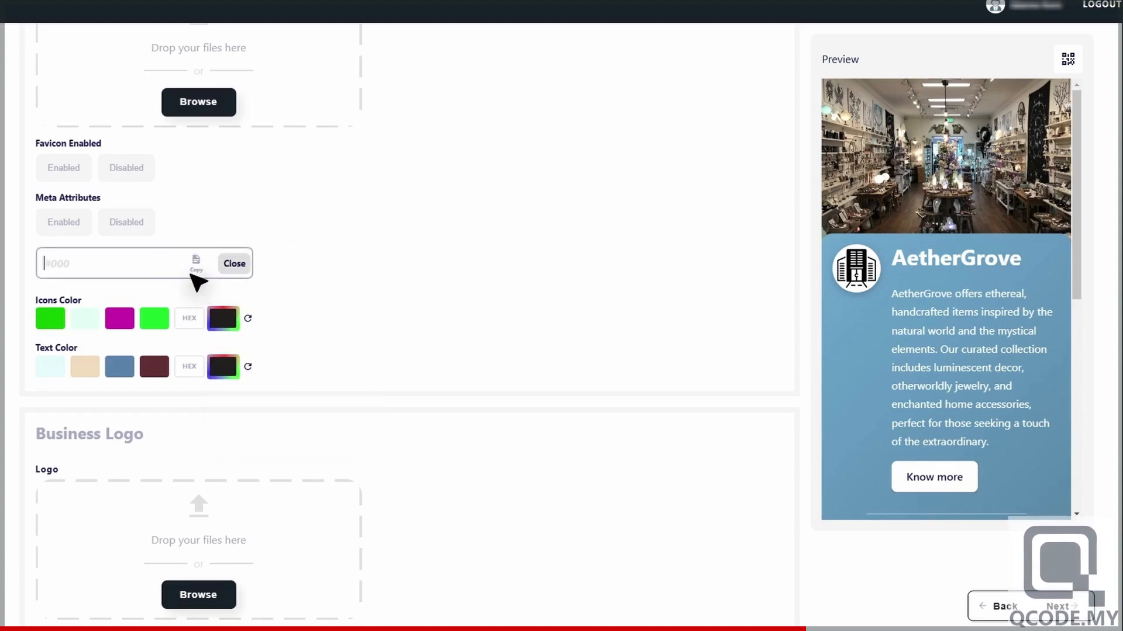
key("ctrl+v")
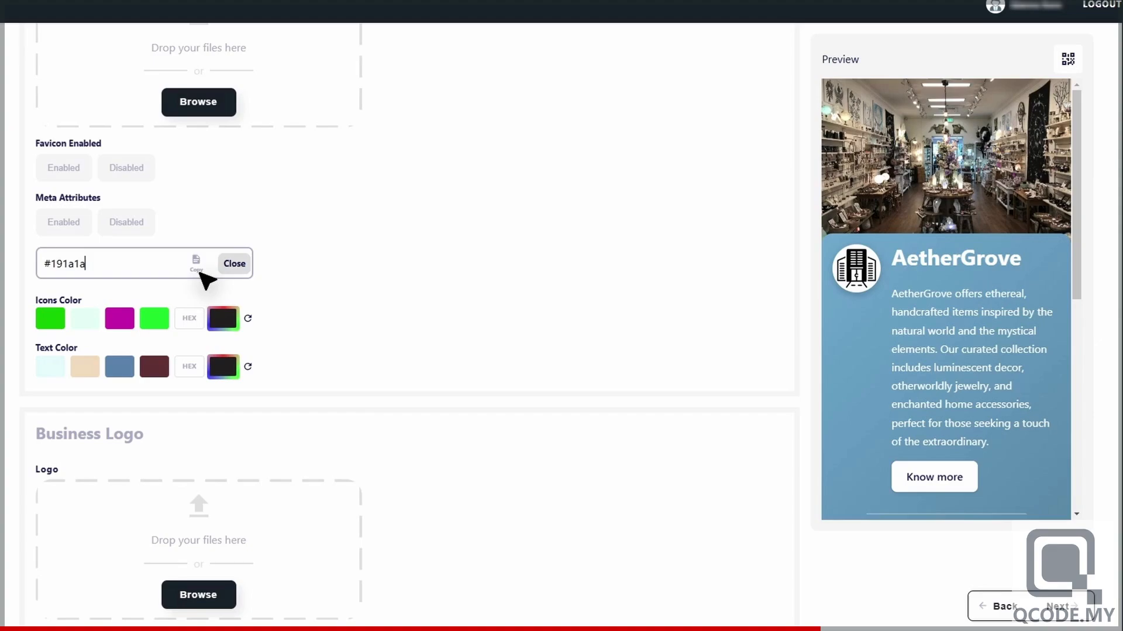
left_click(235, 264)
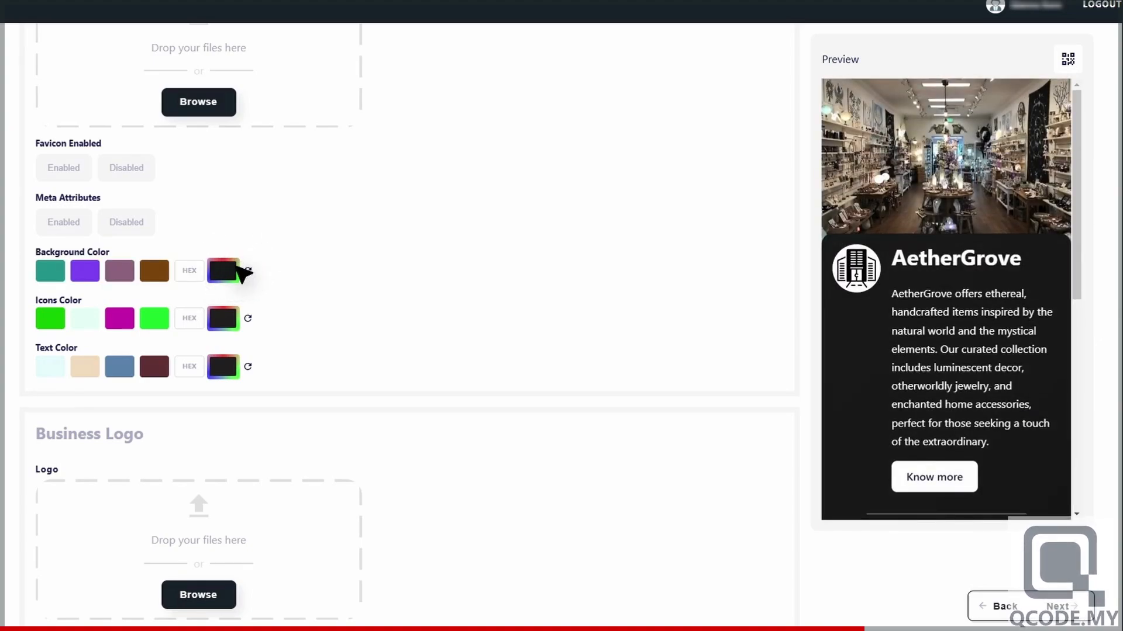
left_click(193, 320)
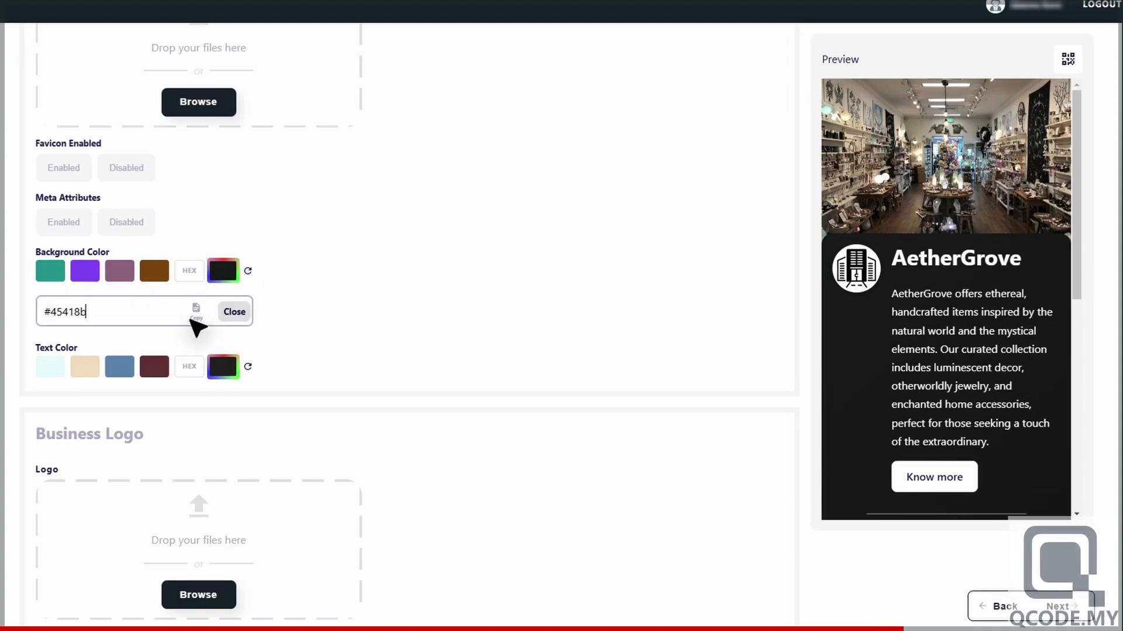
left_click(235, 312)
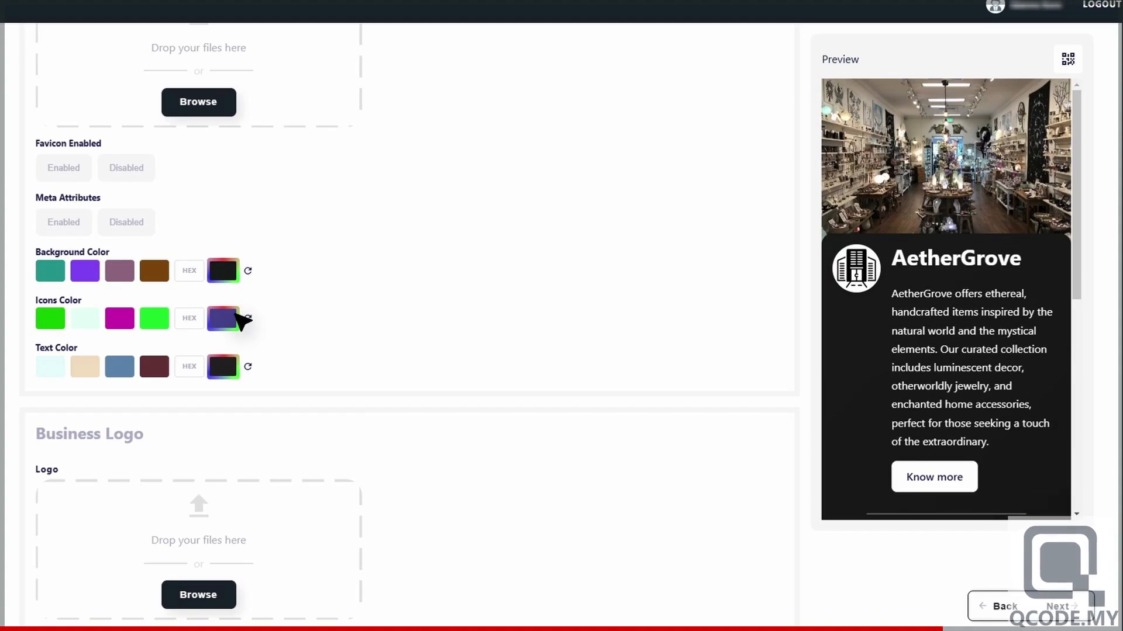
scroll(242, 320, "down", 3)
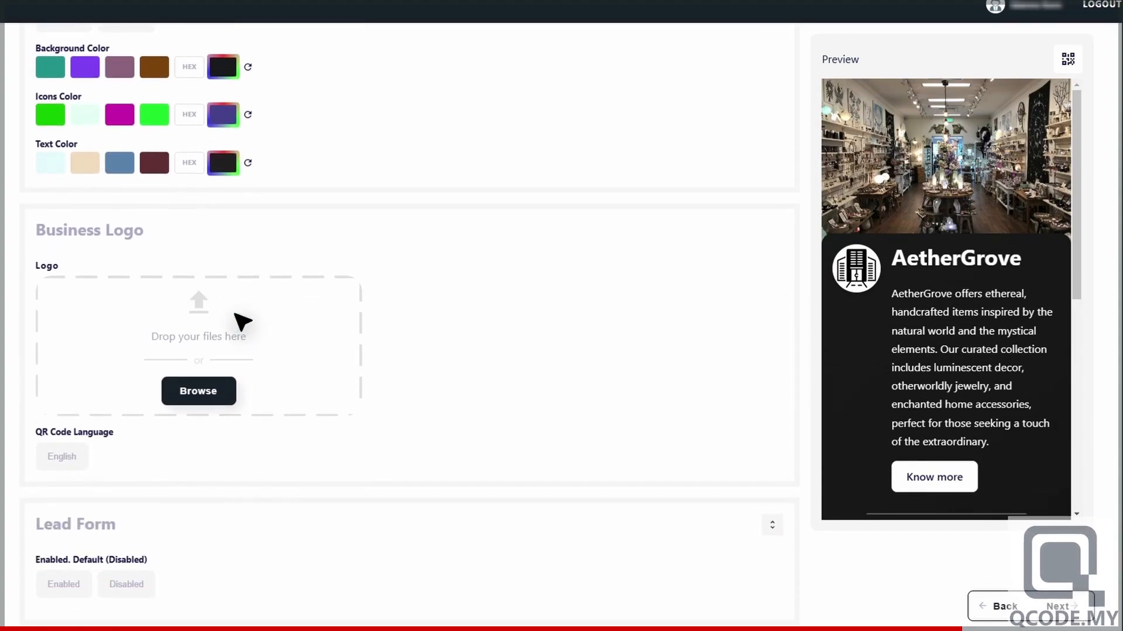
Step: Upload logo3.jpg as the business logo
left_click(199, 391)
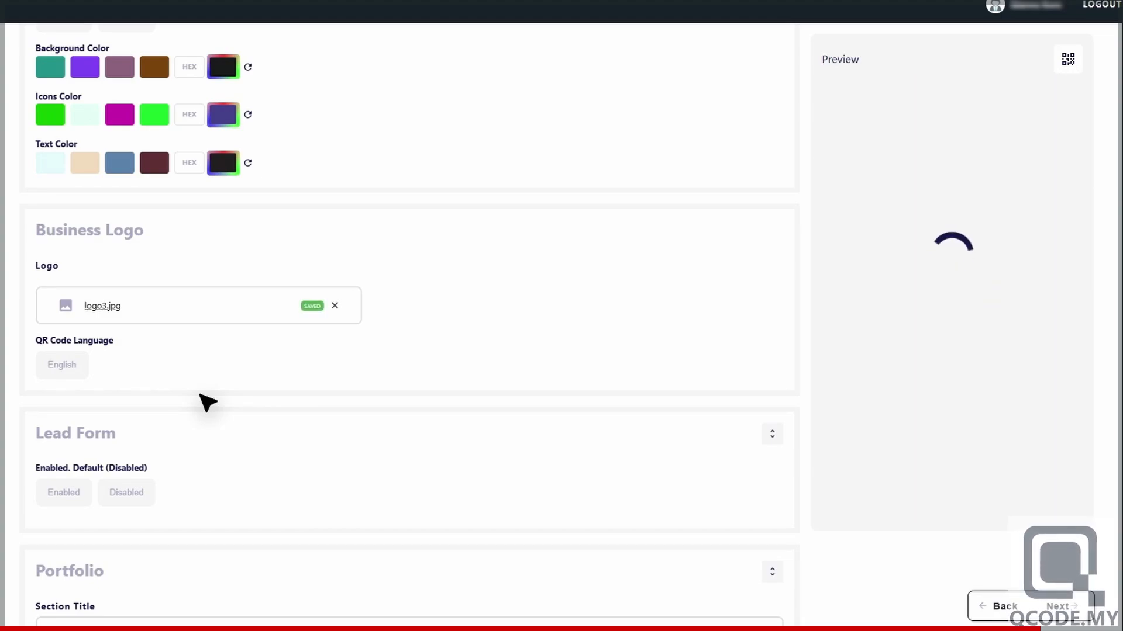
scroll(207, 402, "down", 2)
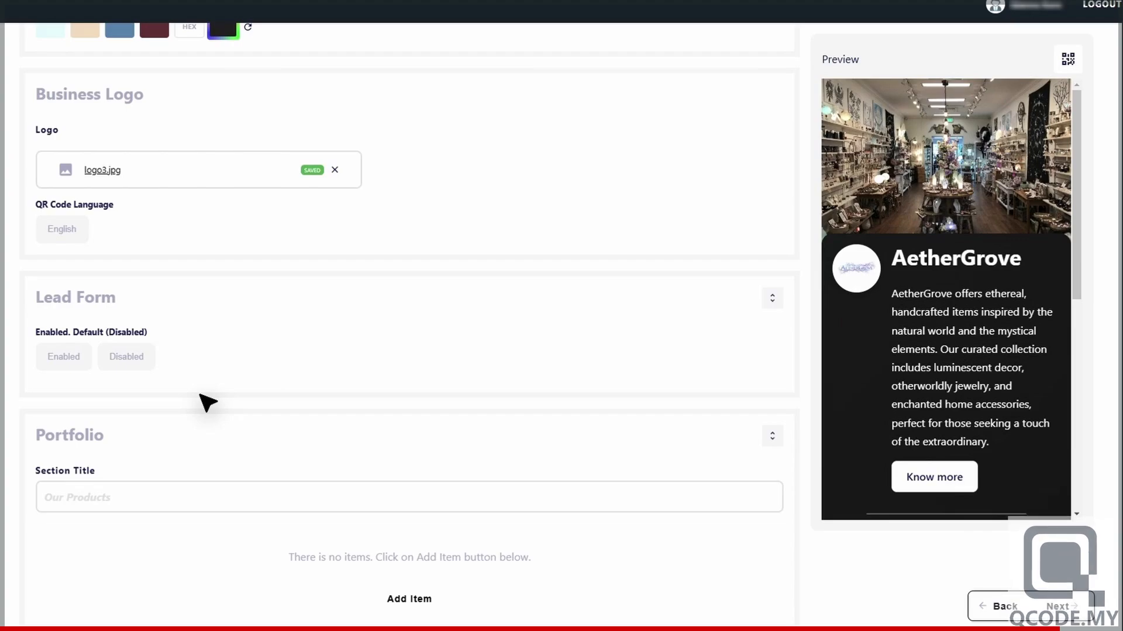
scroll(207, 402, "down", 2)
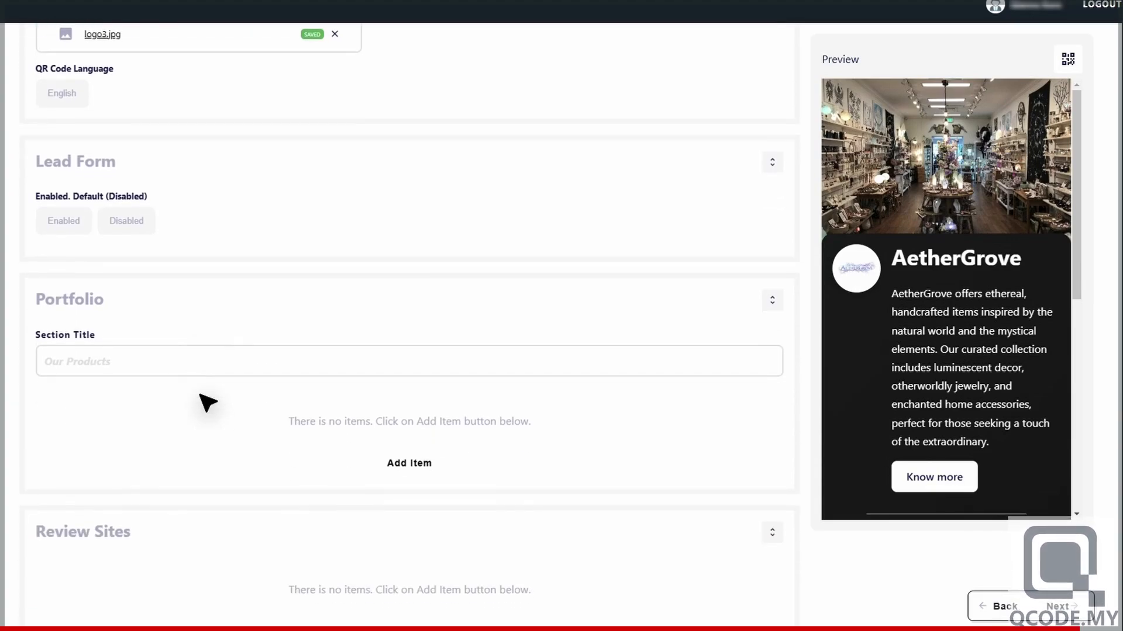
Step: Title the Portfolio section 'Best Seller'
scroll(207, 402, "down", 2)
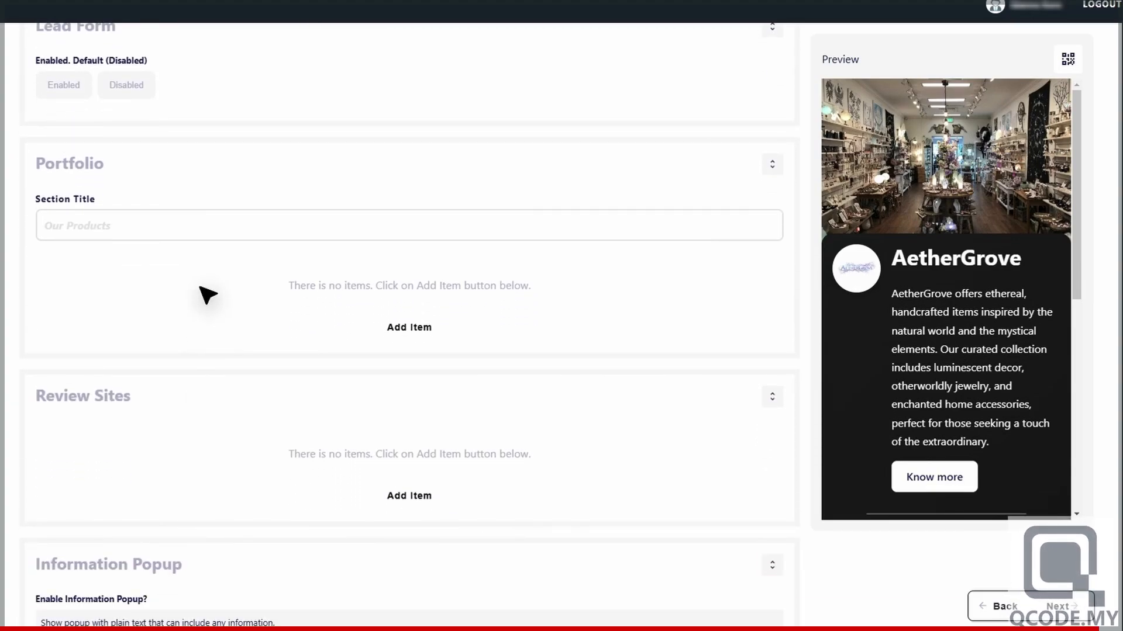
left_click(208, 232)
type("B")
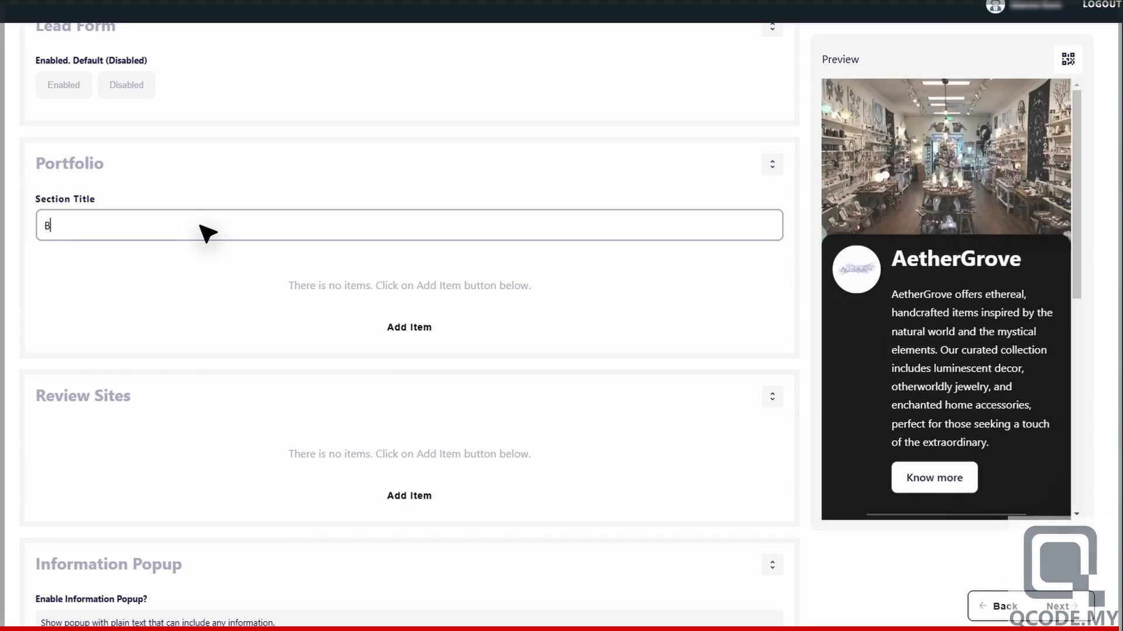
type("est Seller")
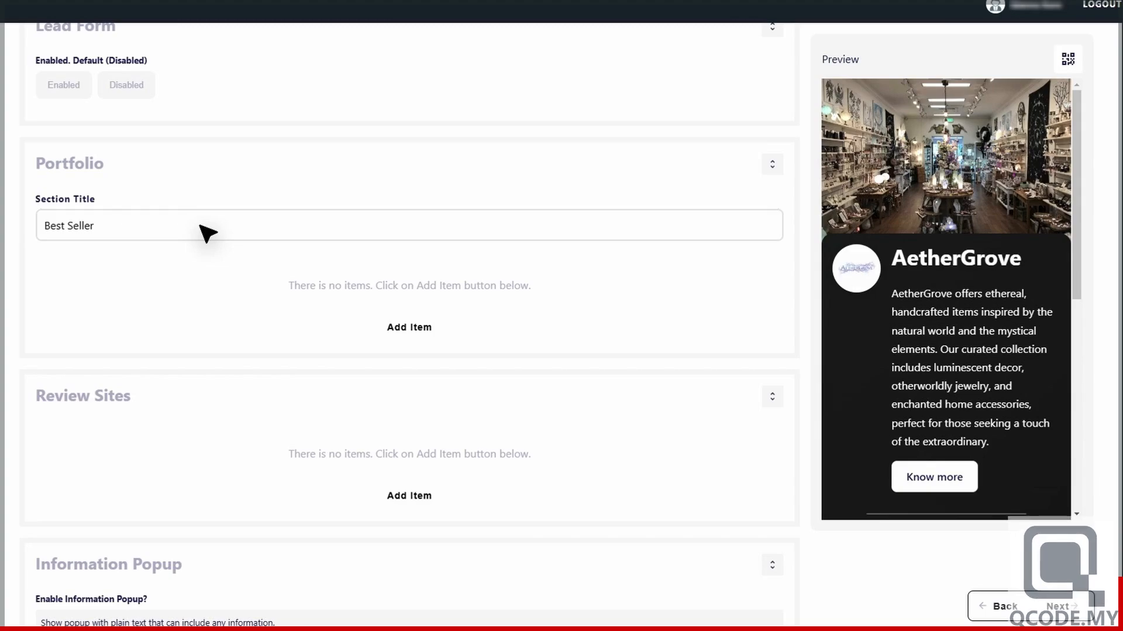
Step: Add the Feylight Candle Holders portfolio item with its image, caption and description
left_click(415, 331)
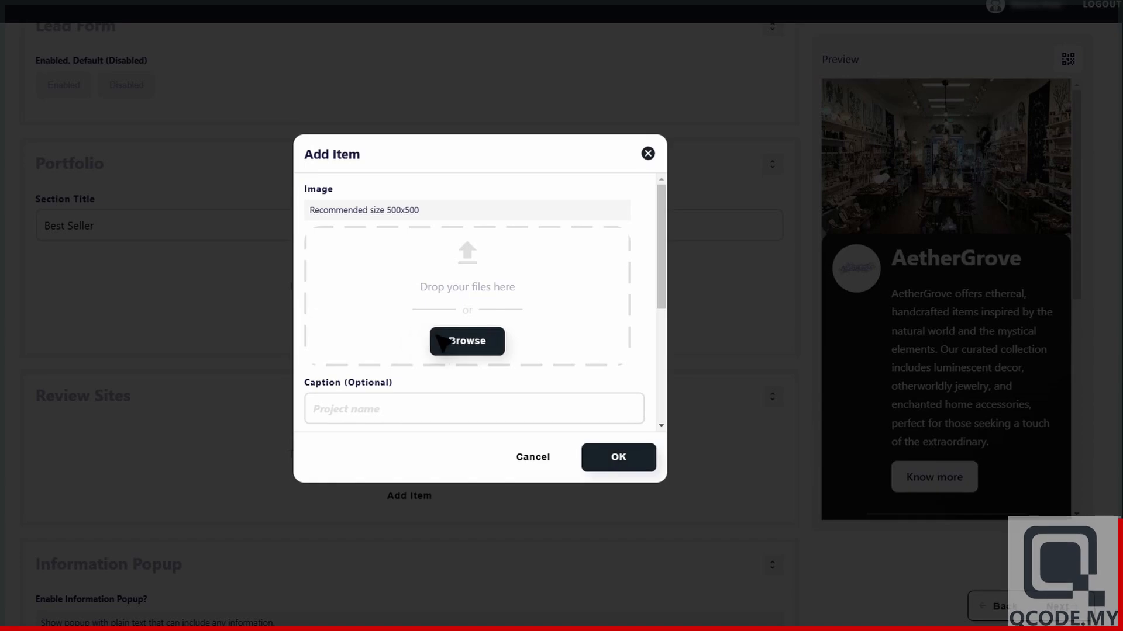
left_click(472, 345)
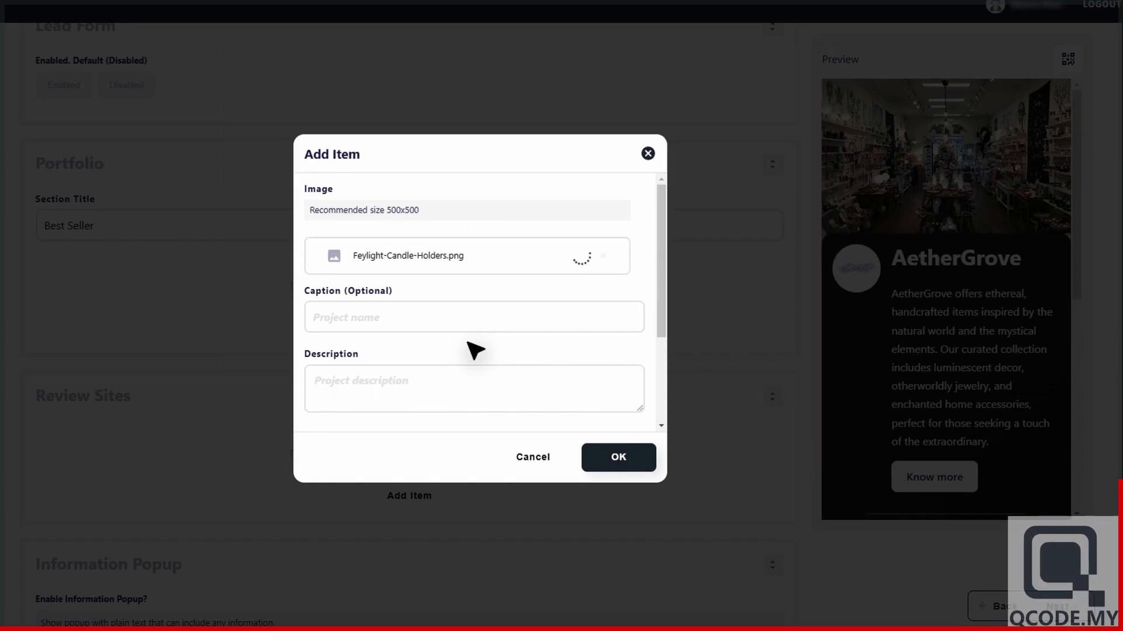
left_click(471, 319)
key("ctrl+v")
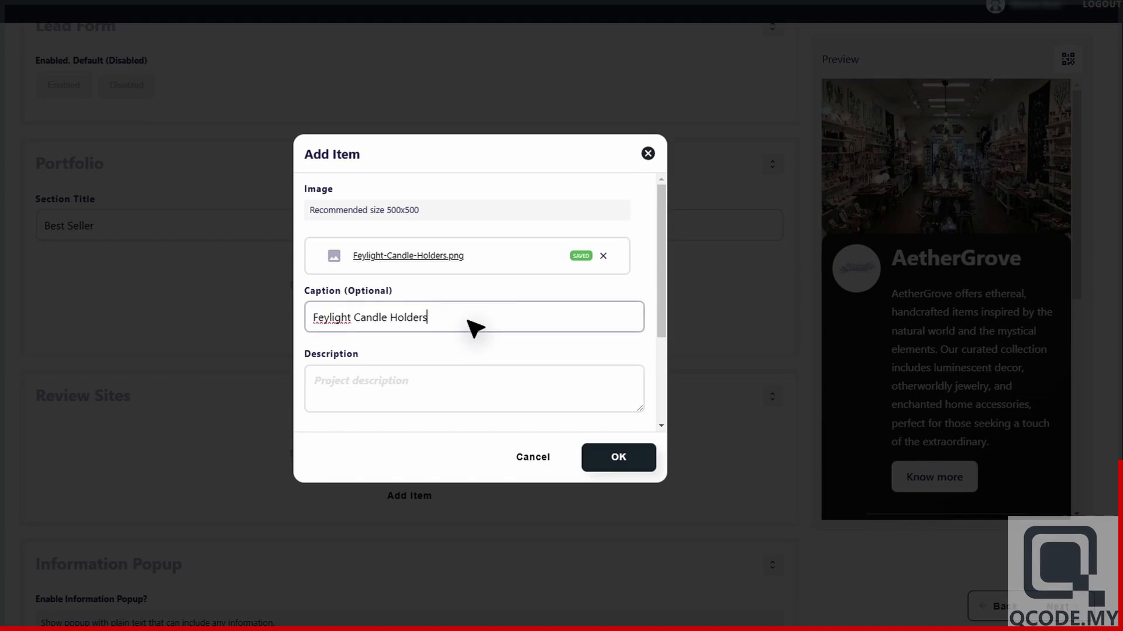
scroll(473, 327, "down", 1)
left_click(474, 328)
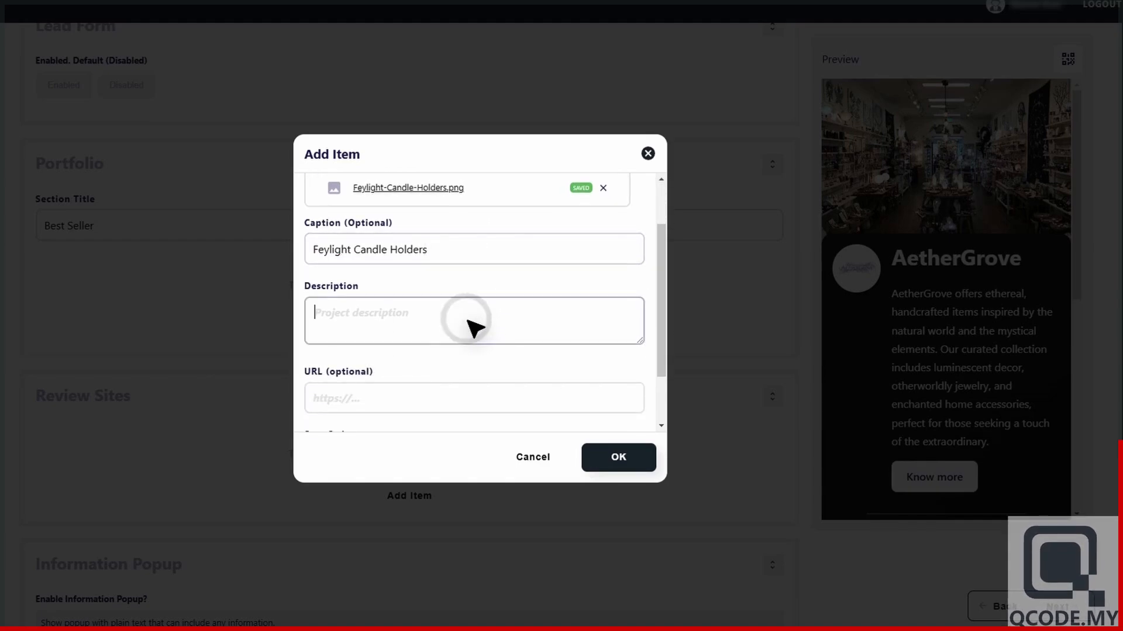
key("ctrl+v")
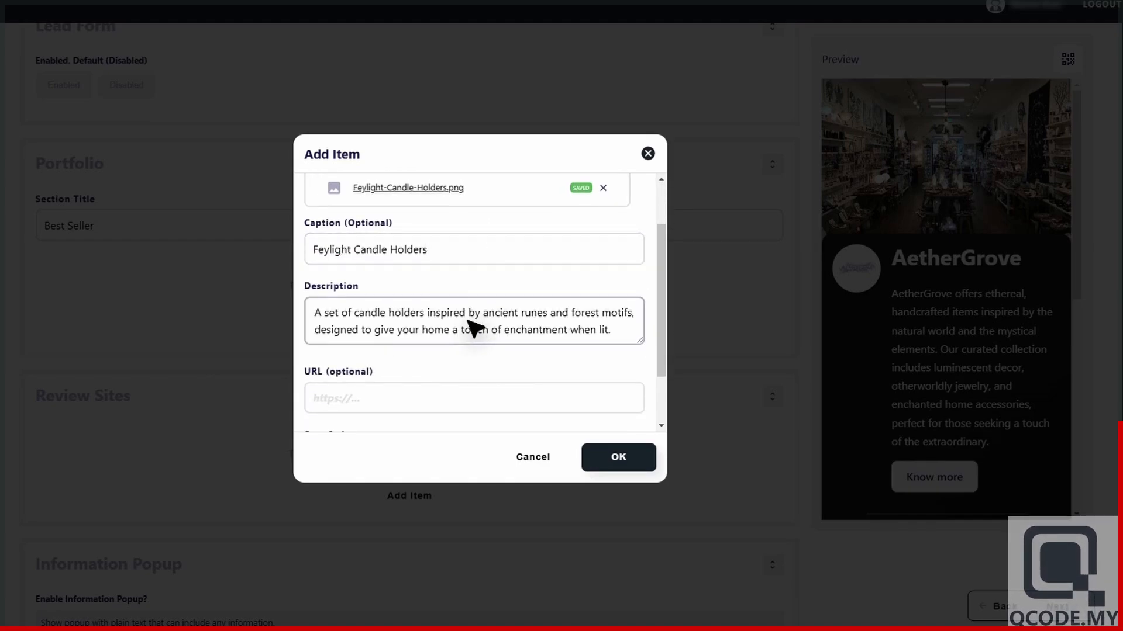
scroll(473, 327, "down", 1)
scroll(476, 337, "down", 1)
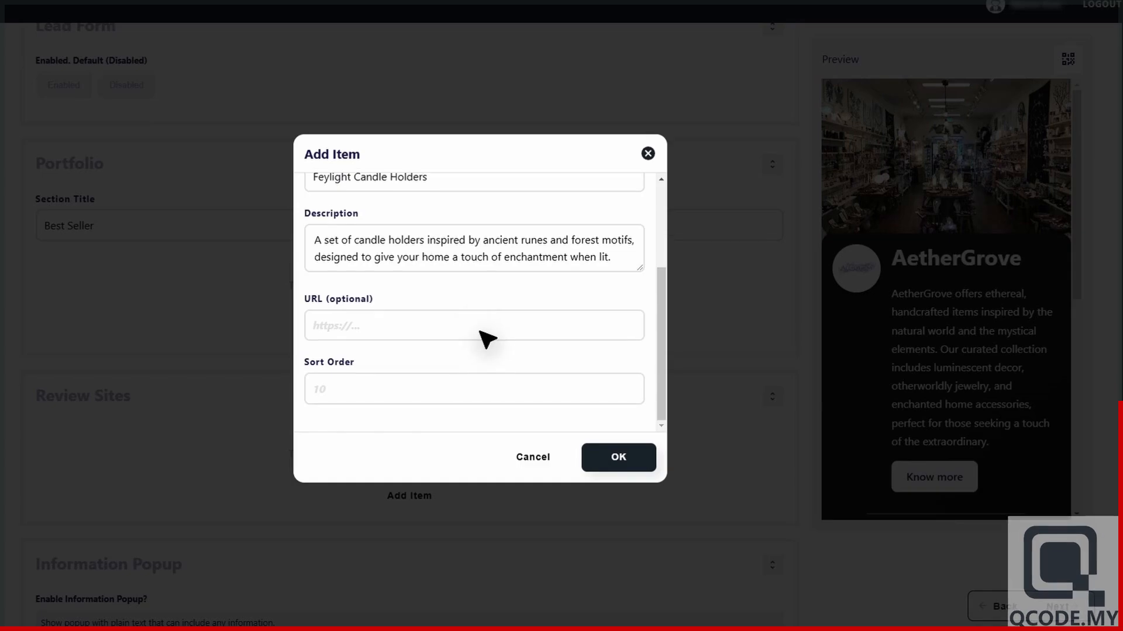
left_click(620, 458)
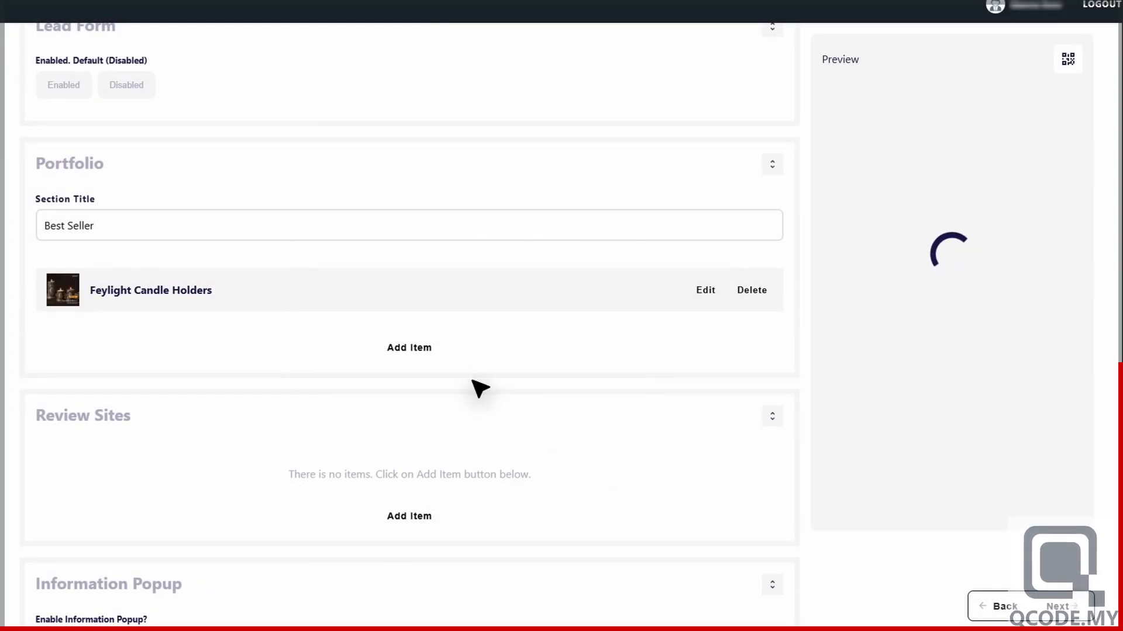
Step: Add the Celestial Vine Necklace portfolio item with its image, caption and description
left_click(418, 351)
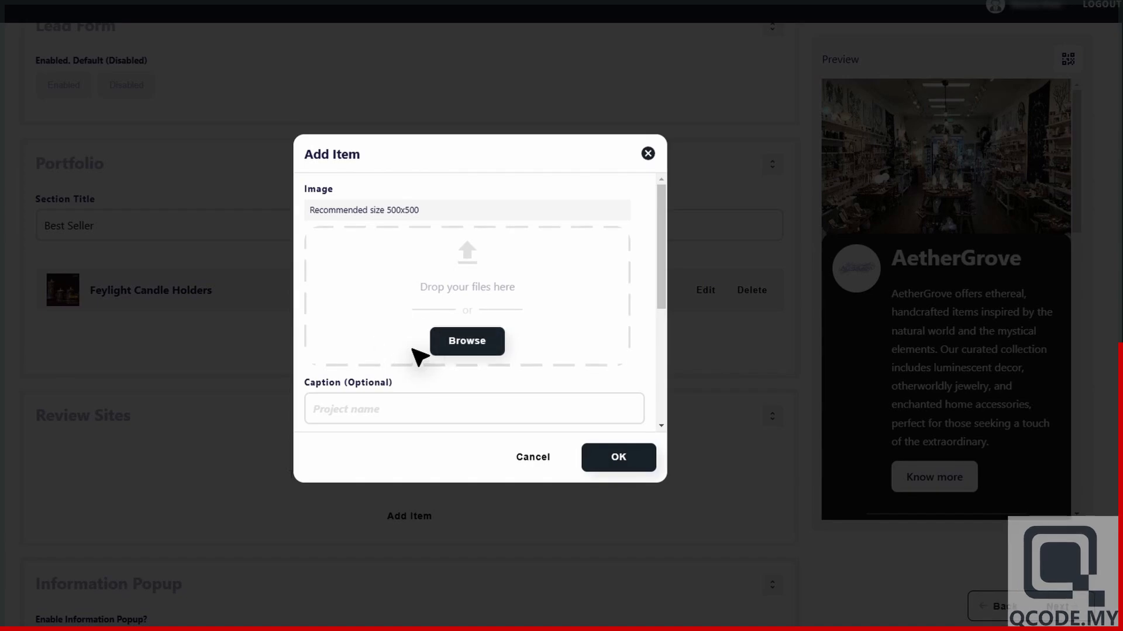
left_click(465, 341)
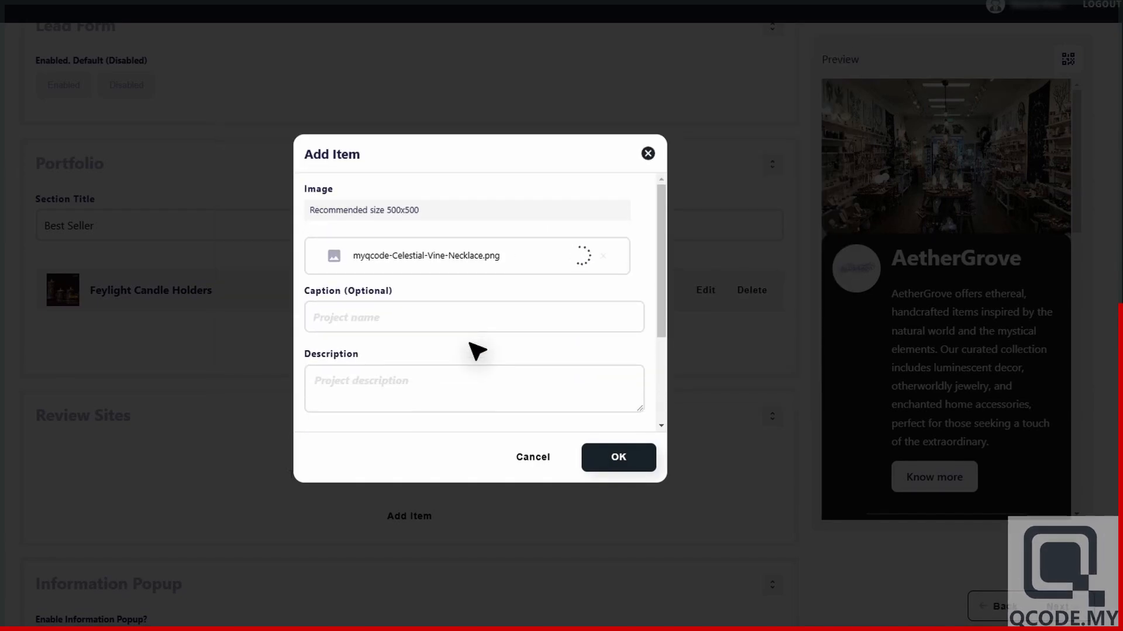
left_click(471, 316)
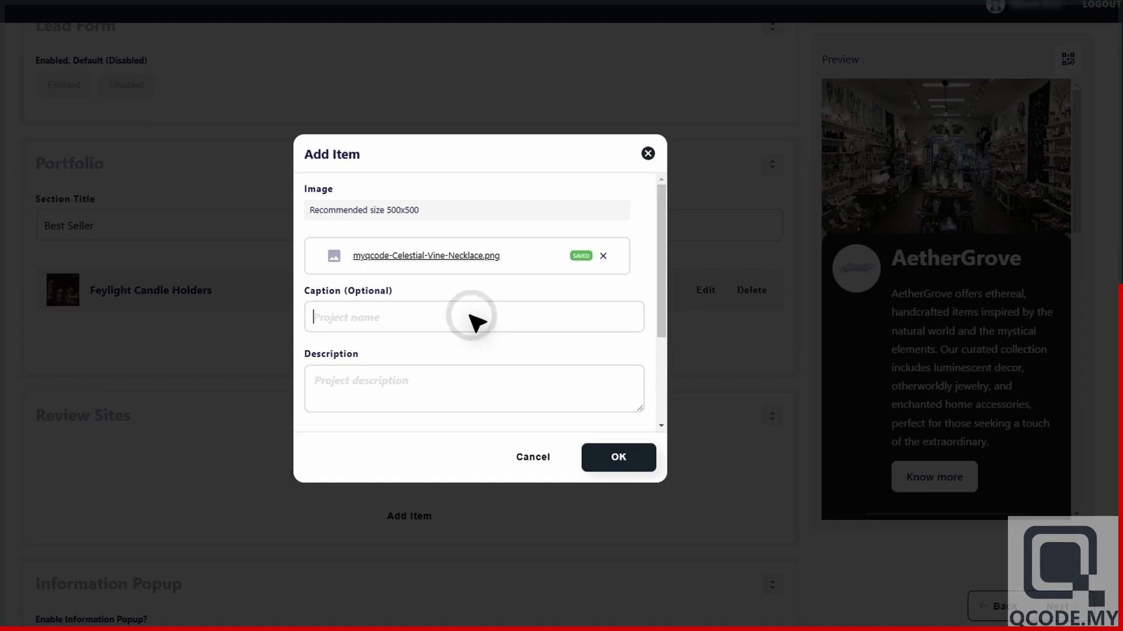
key("ctrl+v")
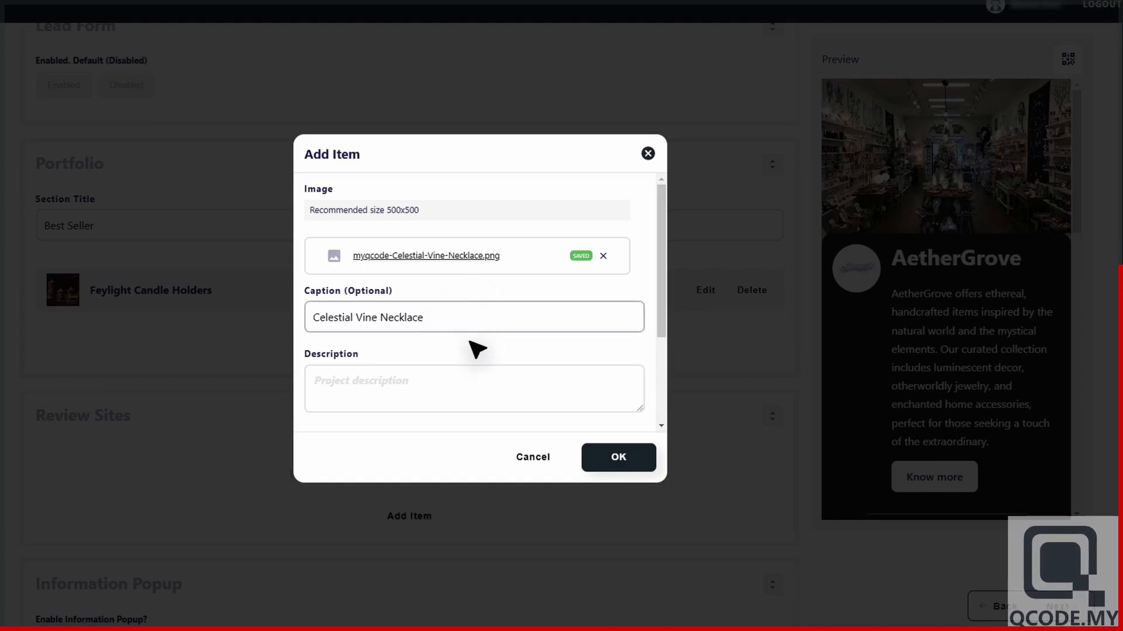
left_click(475, 398)
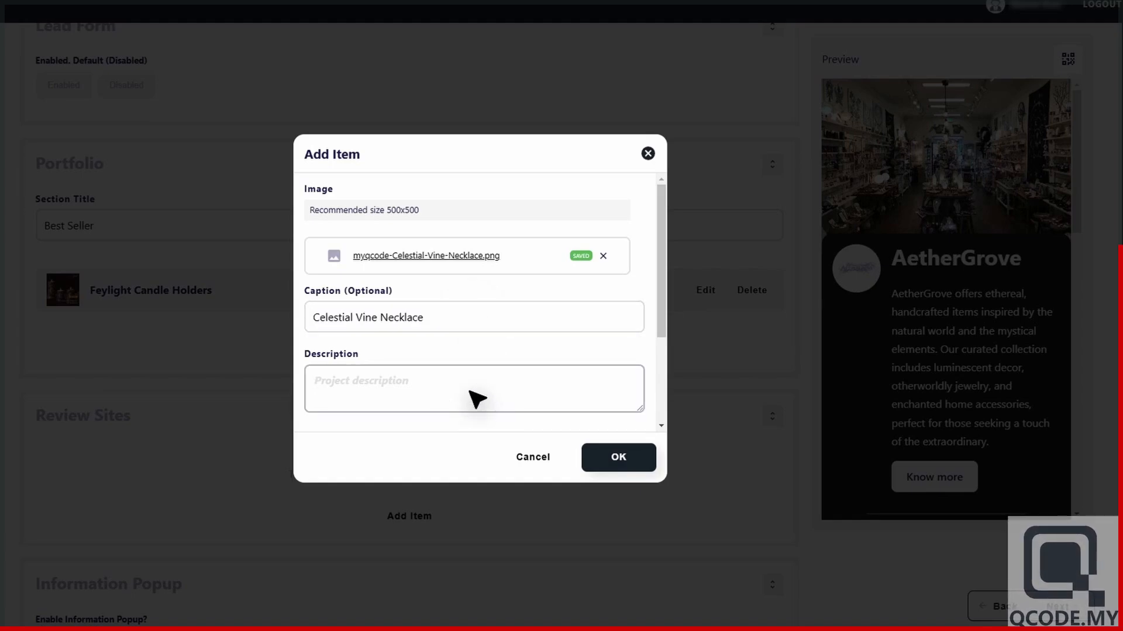
key("ctrl+v")
scroll(476, 399, "down", 3)
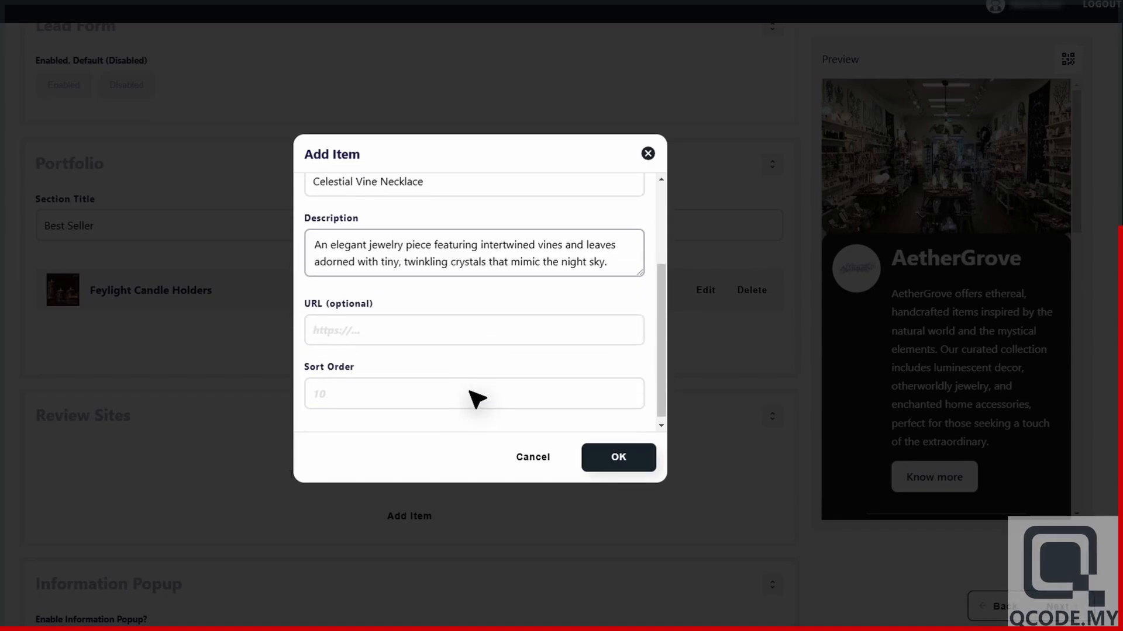
left_click(624, 460)
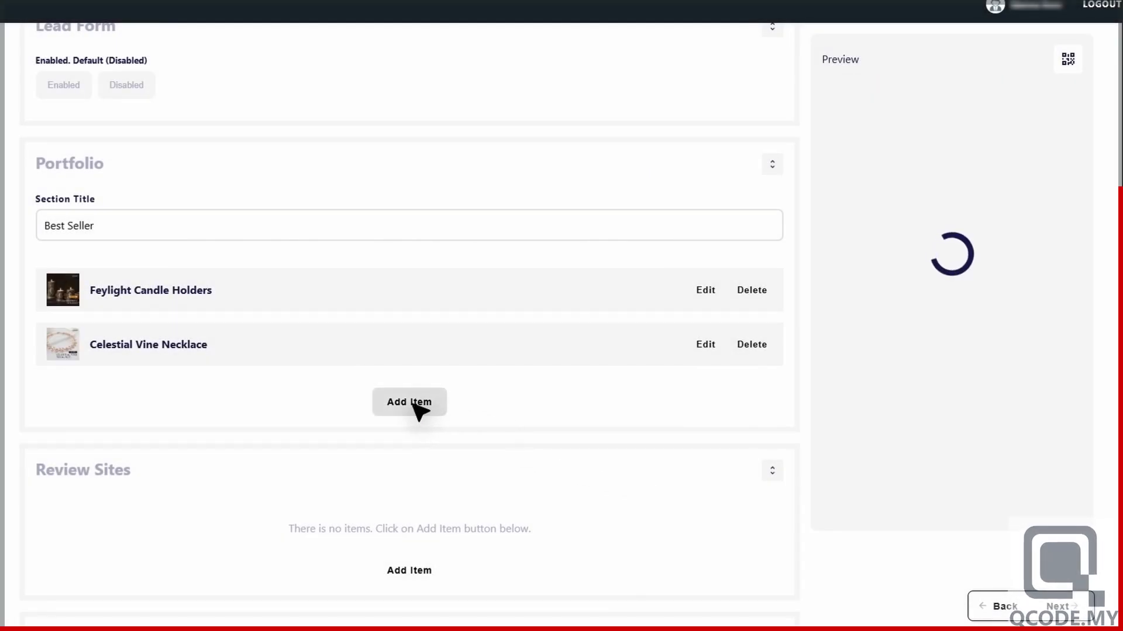
Step: Add the Enchanted Garden Terrarium portfolio item with its image, caption and description
left_click(415, 404)
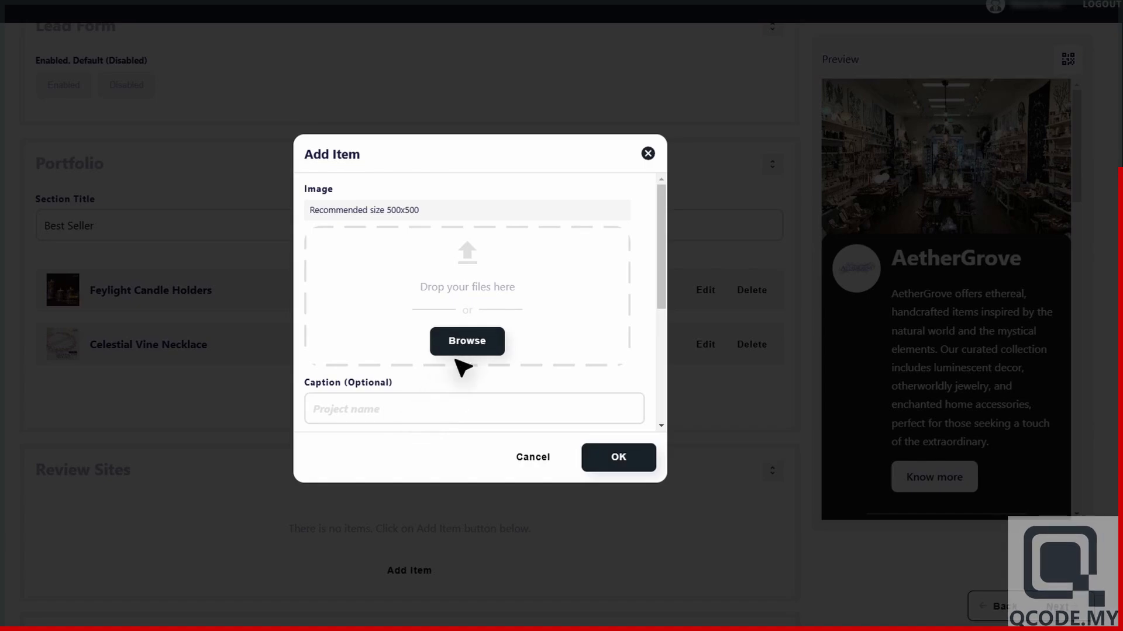
left_click(471, 342)
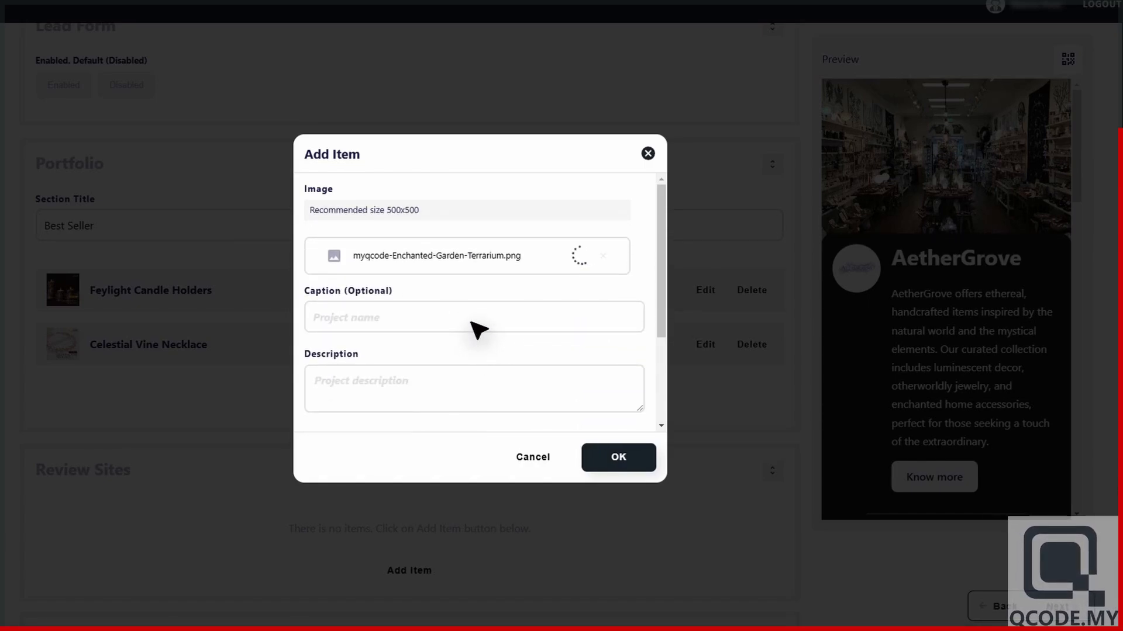
left_click(471, 320)
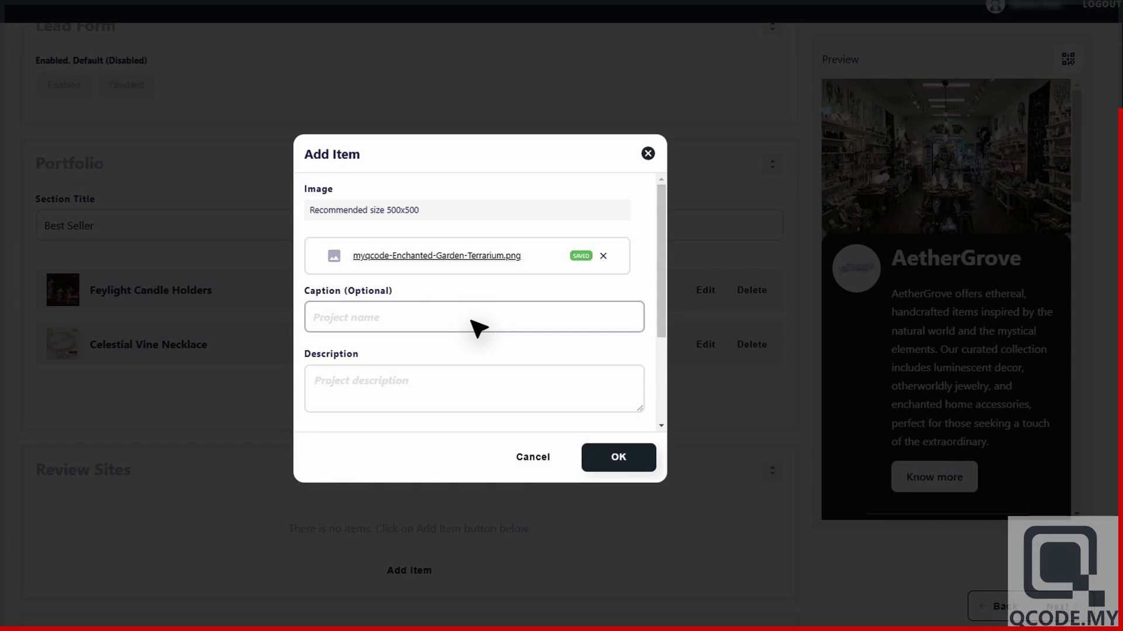
type("Enchanted Garden Terrarium")
left_click(471, 390)
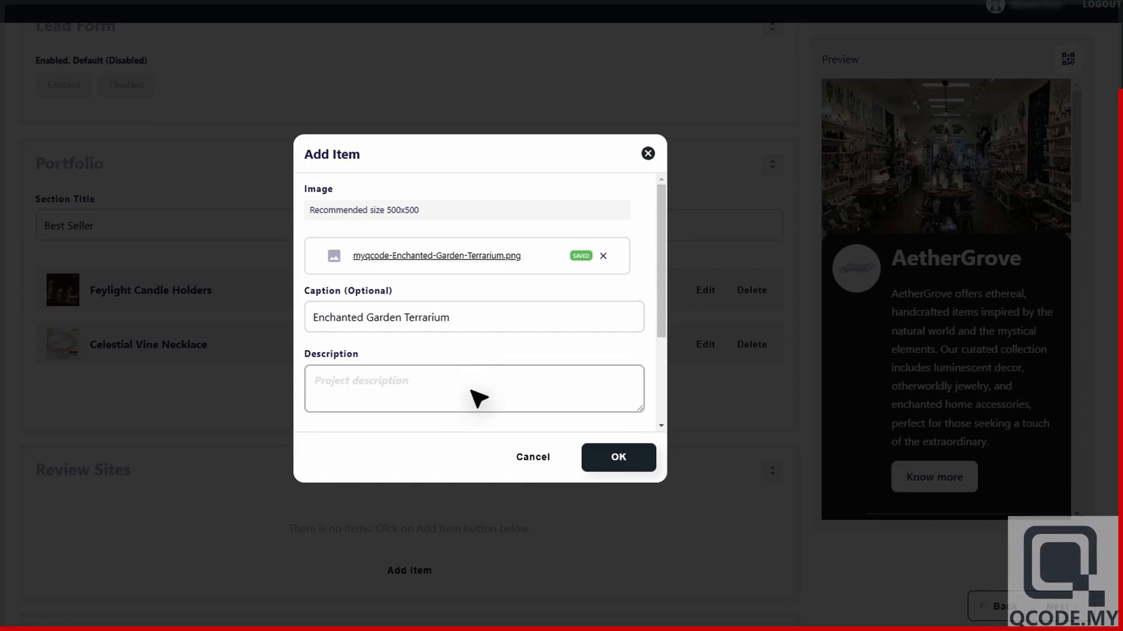
type("A miniature, self-sustaining ecosystem enclosed in a glass orb, with plants and decorative elements that emit a gentle, otherworldly")
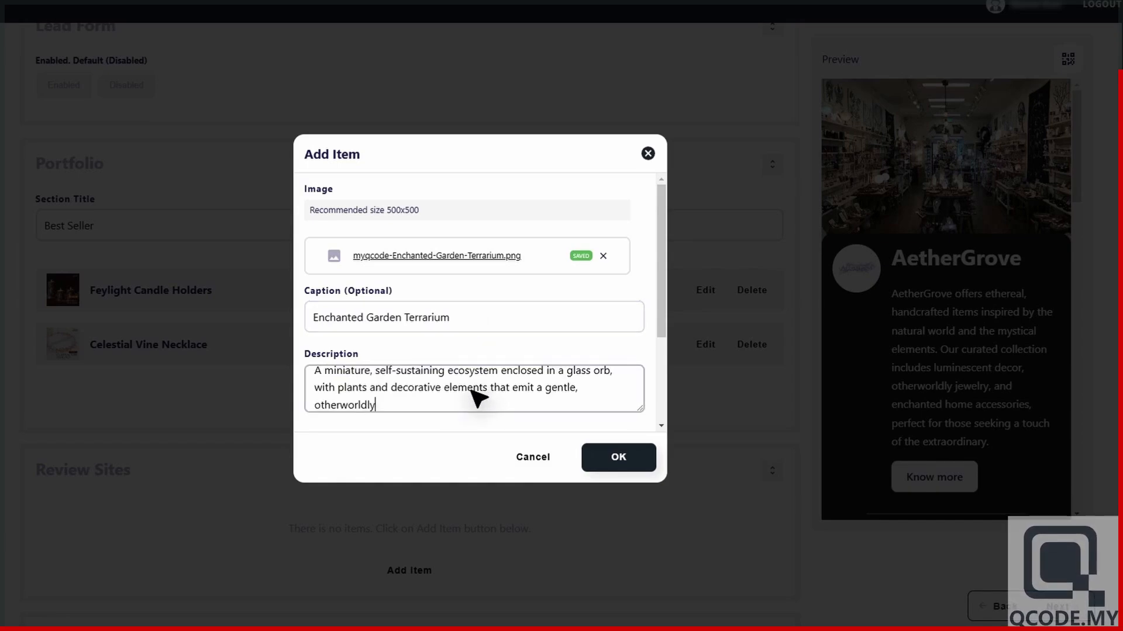
scroll(475, 398, "down", 3)
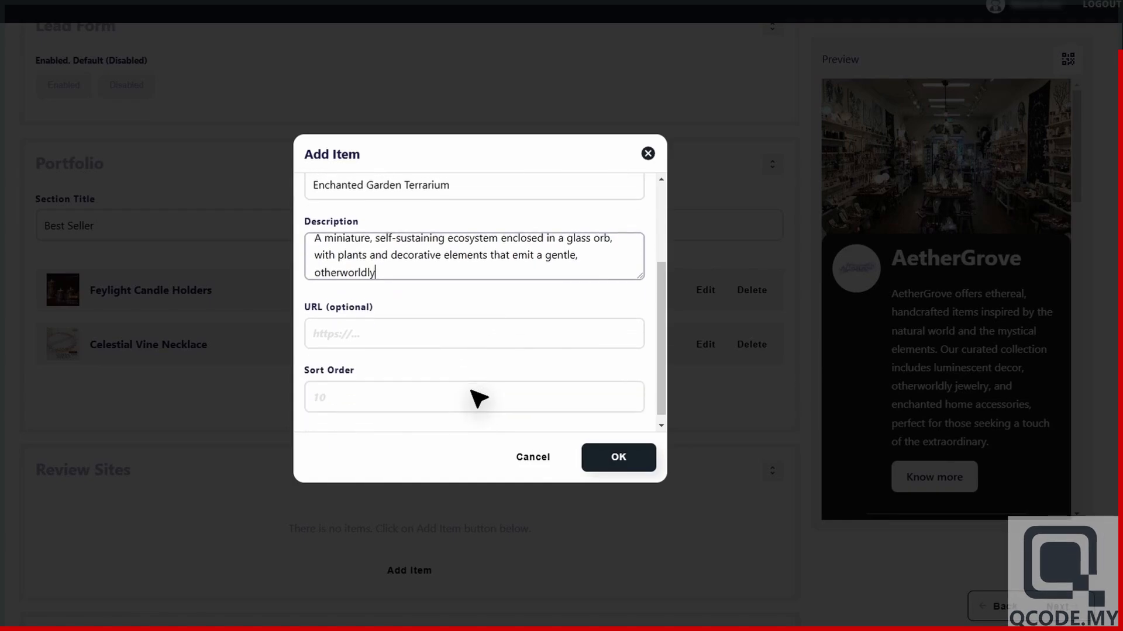
left_click(622, 461)
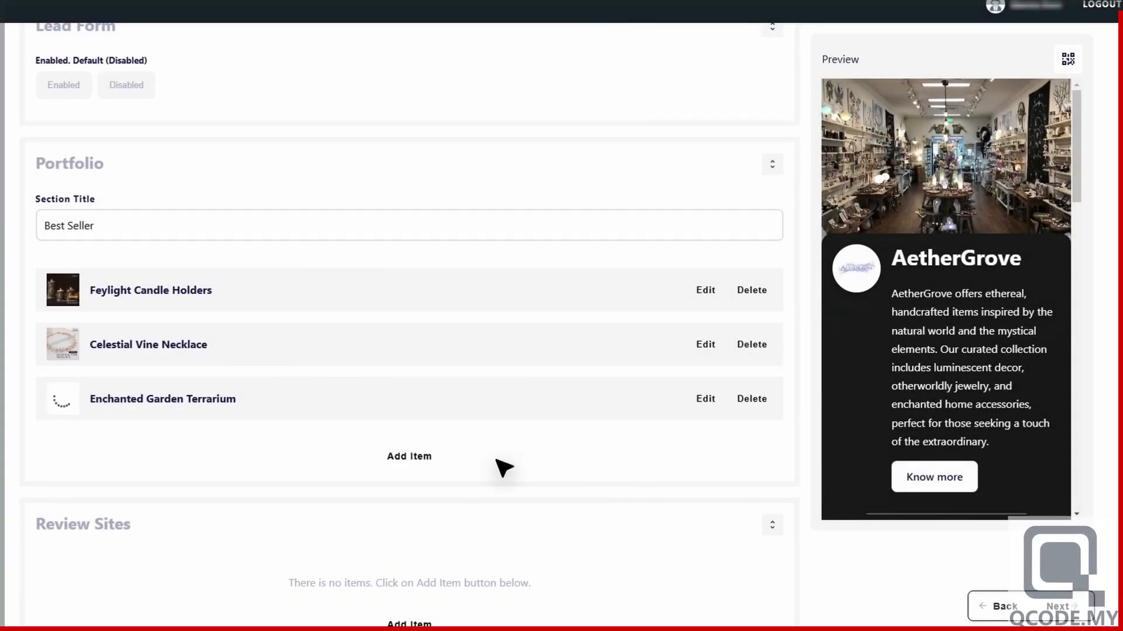
Step: Add the Moonlit Blossom Lamp item with its image and glowing-petal table lamp description
left_click(419, 465)
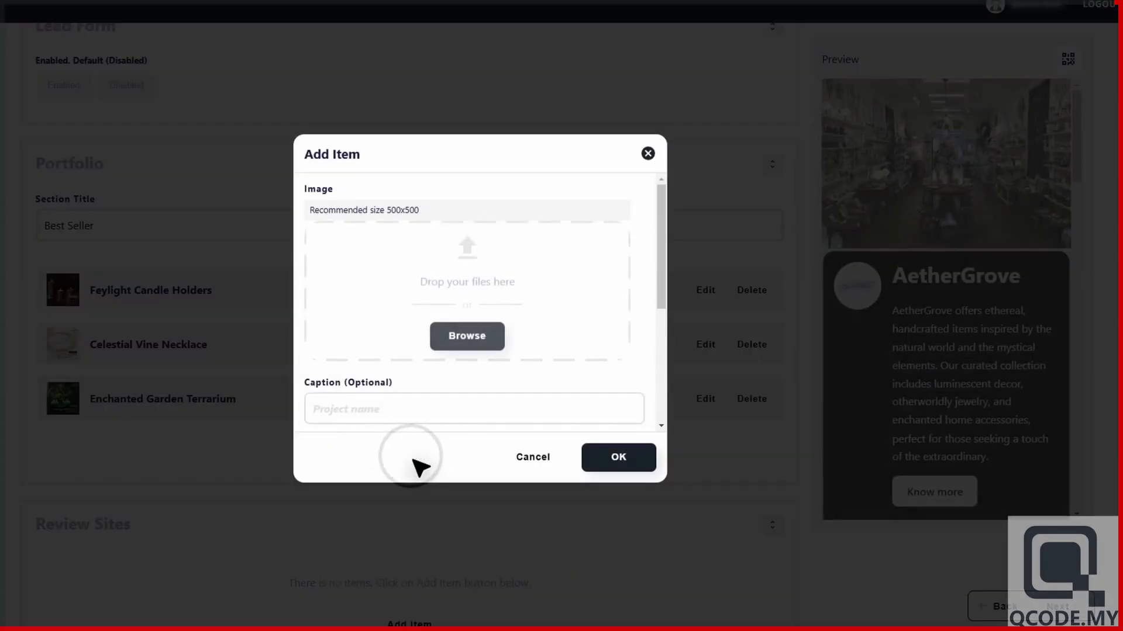
left_click(469, 345)
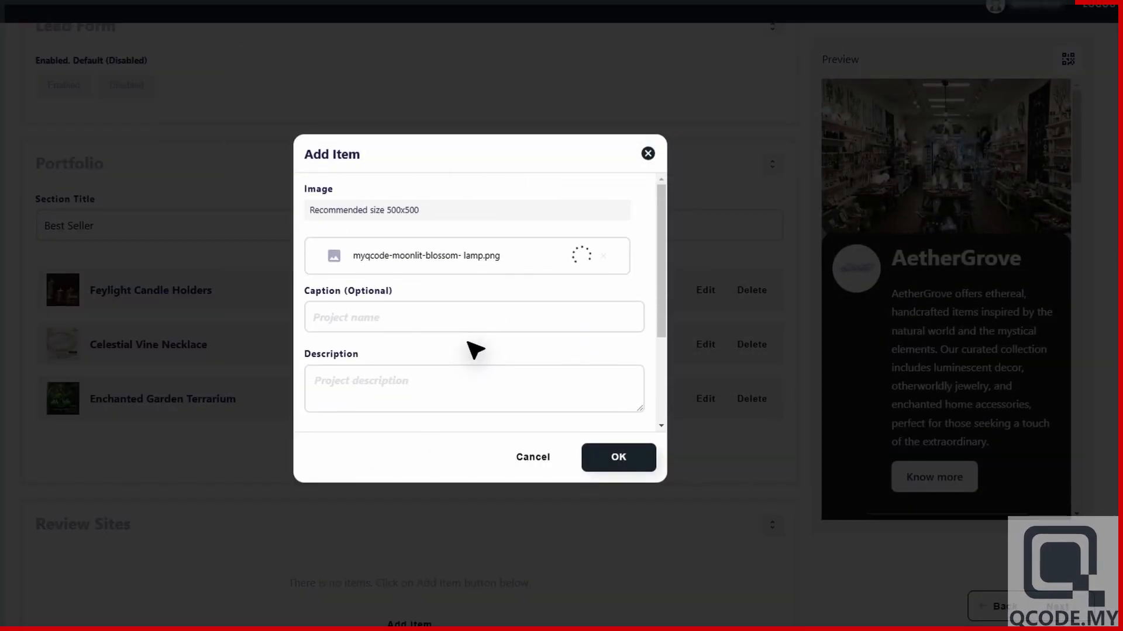
left_click(468, 319)
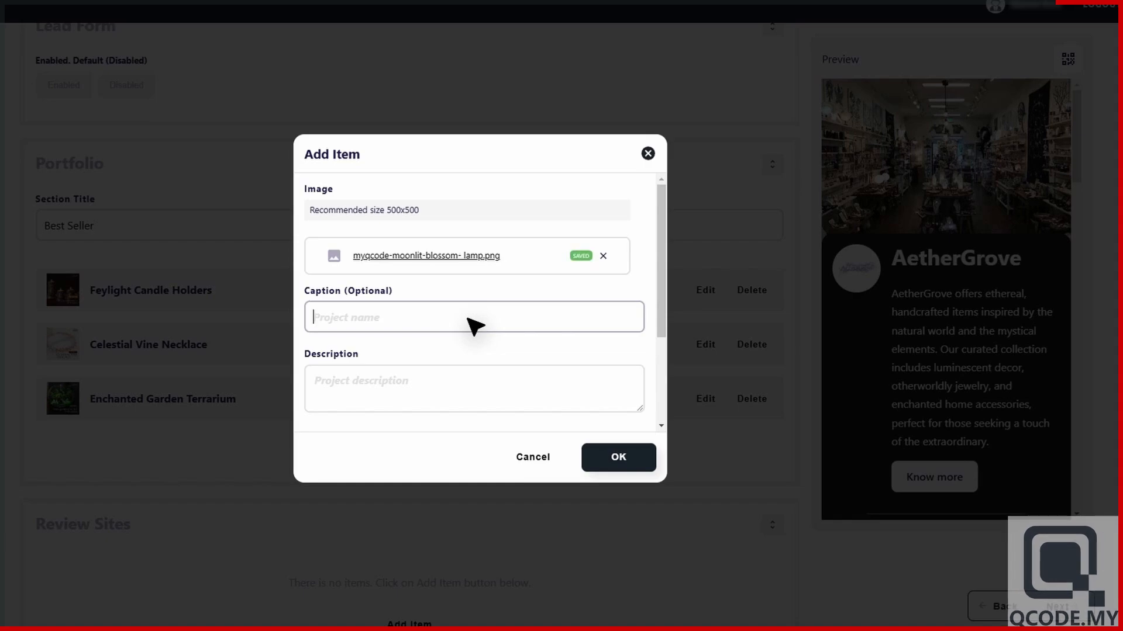
type("Moonlit Blossom Lamp")
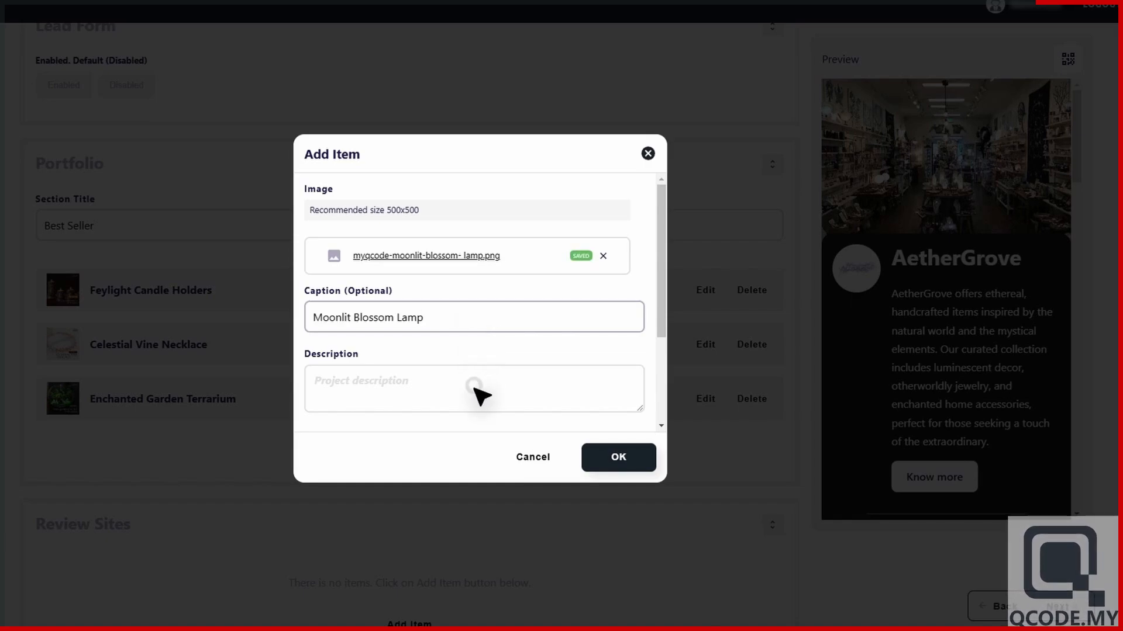
left_click(479, 394)
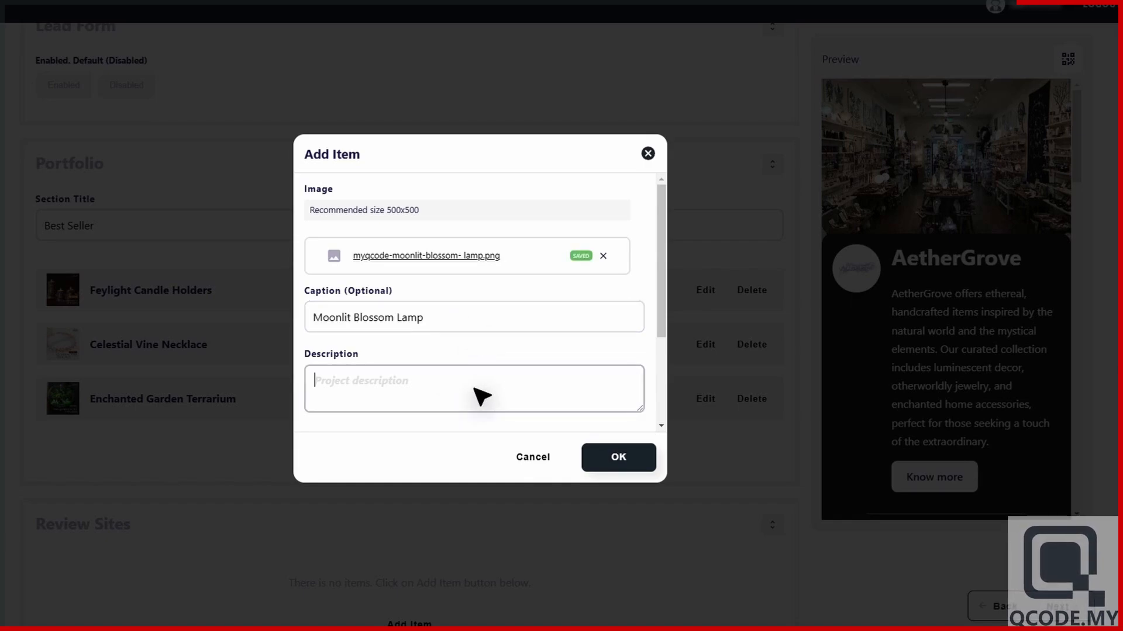
type("A luminescent table lamp crafted with petals that glow softly in the dark, casting a mystical, moonlit glow in any room.")
scroll(480, 397, "down", 1)
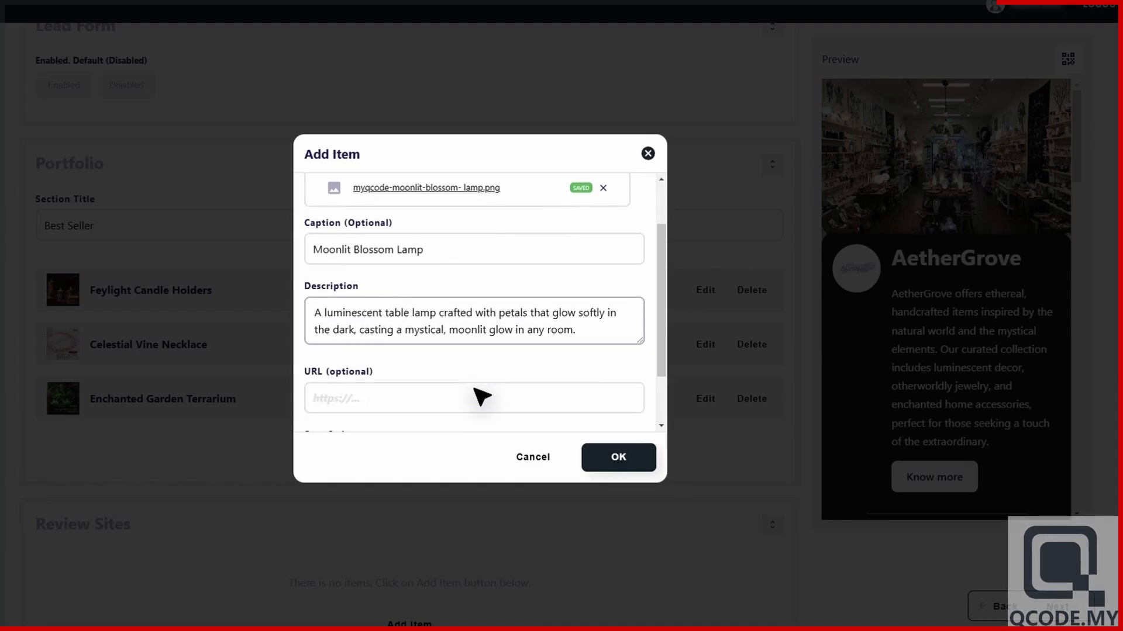
scroll(481, 396, "down", 1)
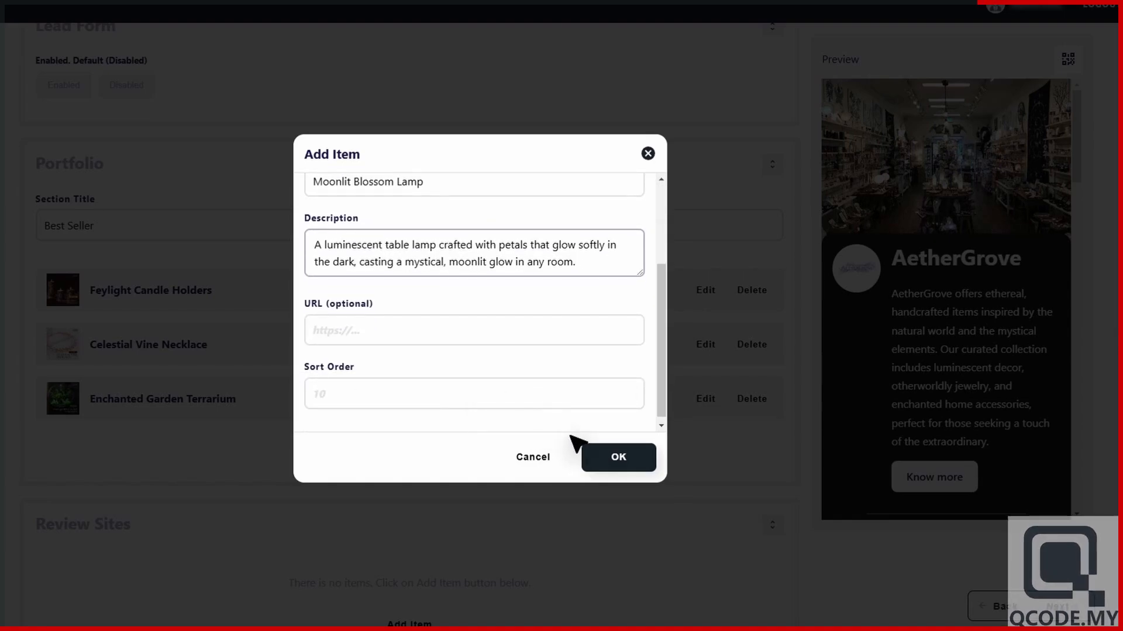
left_click(620, 459)
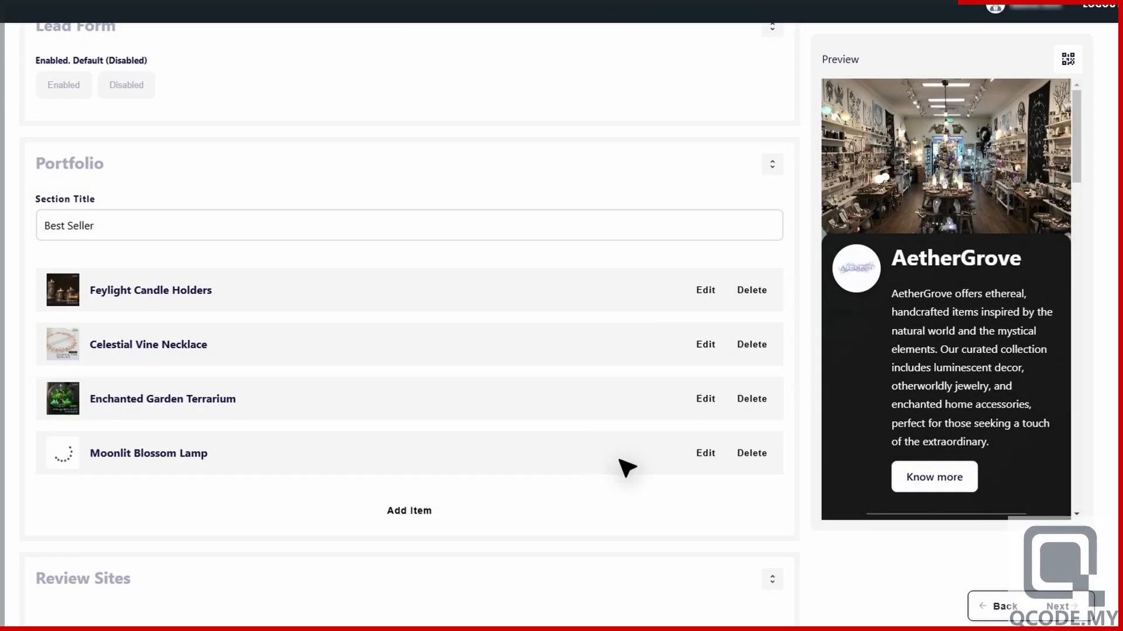
scroll(625, 465, "down", 1)
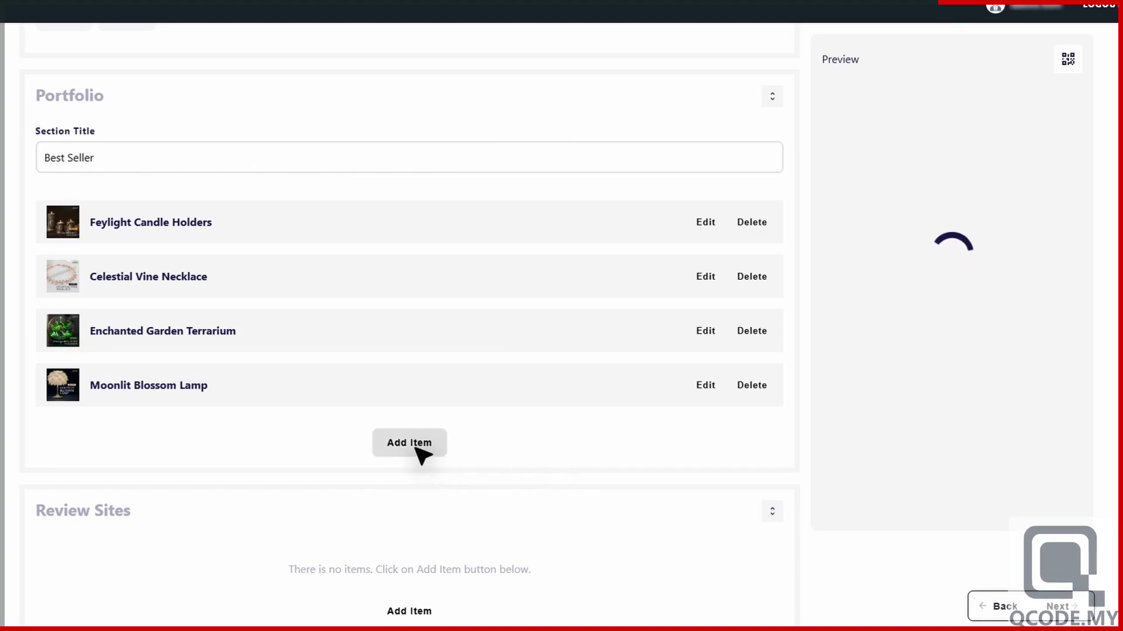
Step: Add Mystic Forest Wall Art with its image and glow-in-the-dark canvas description as a portfolio item
left_click(413, 448)
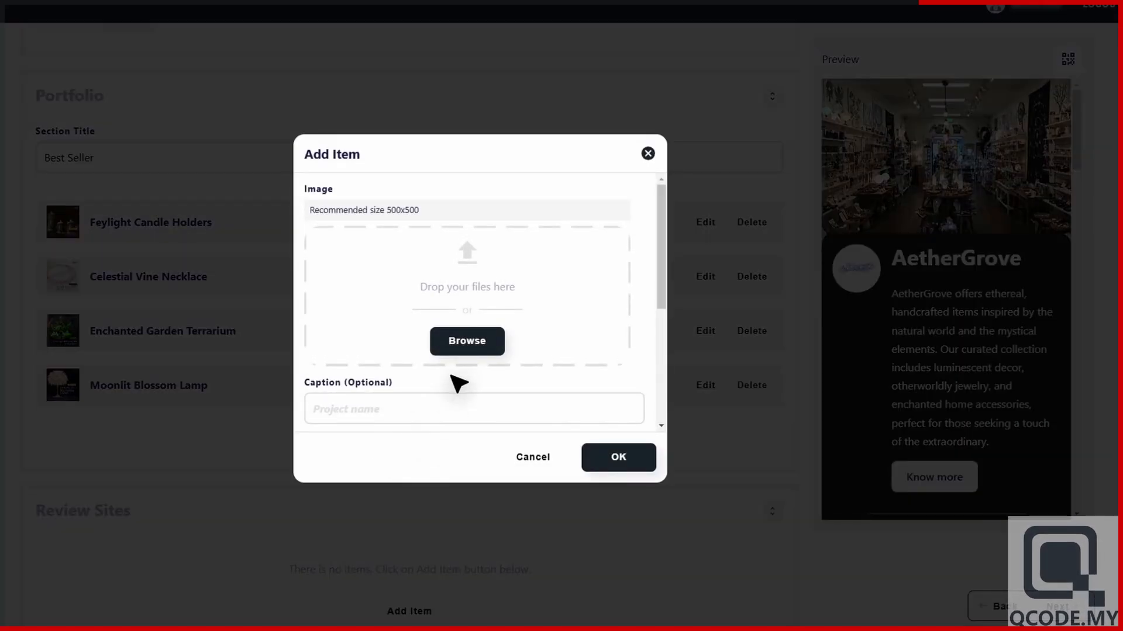
left_click(467, 342)
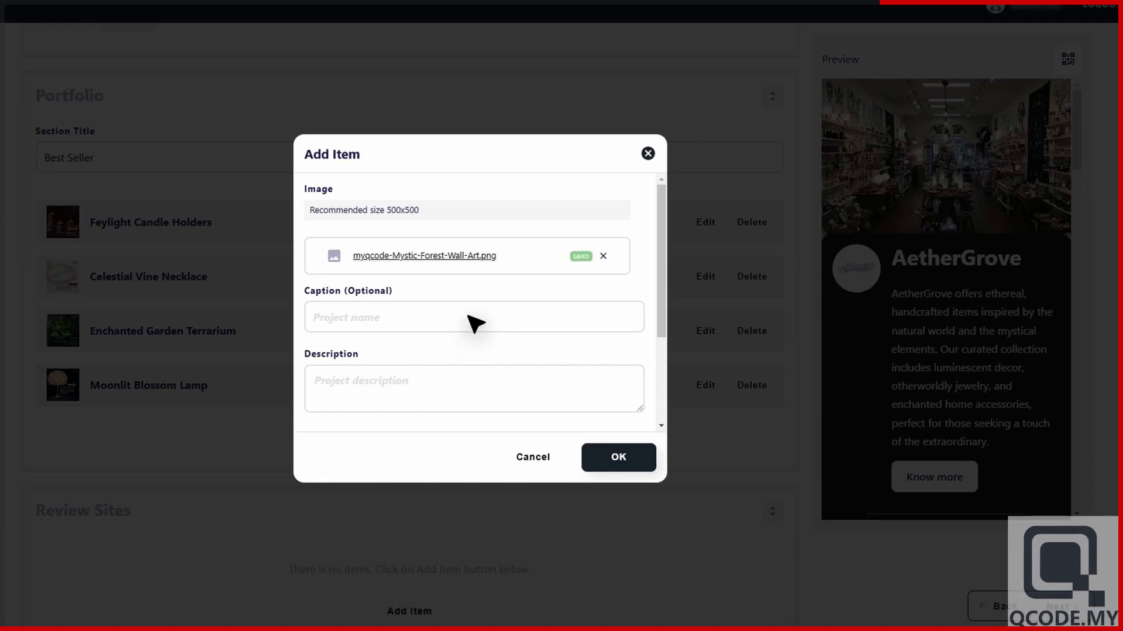
left_click(473, 320)
type("Mystic Forest Wall Art")
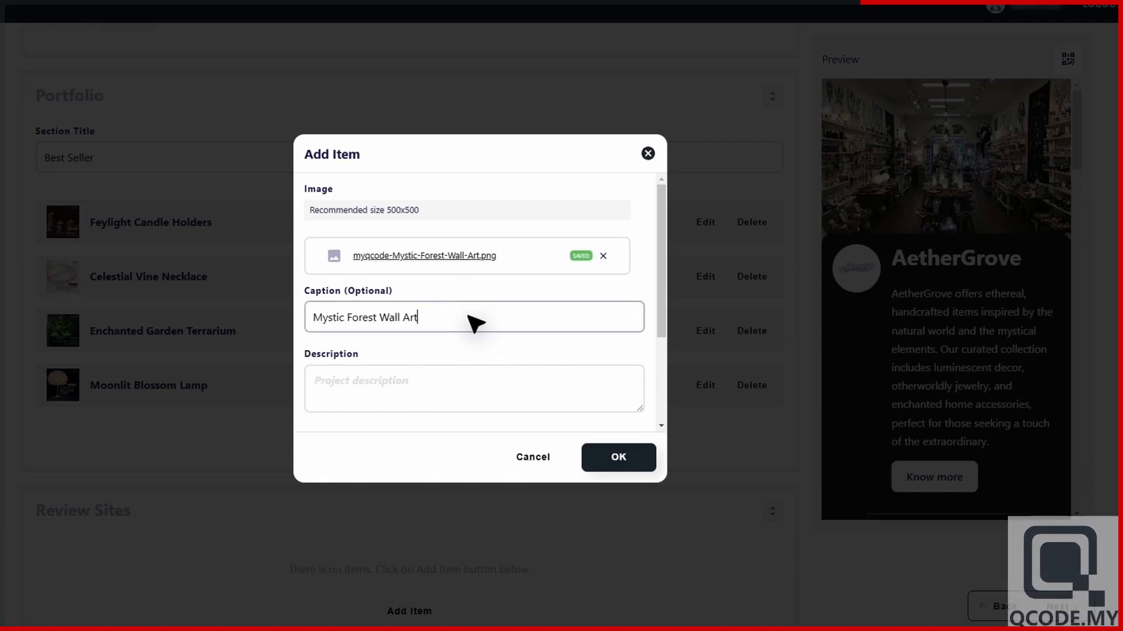
left_click(468, 396)
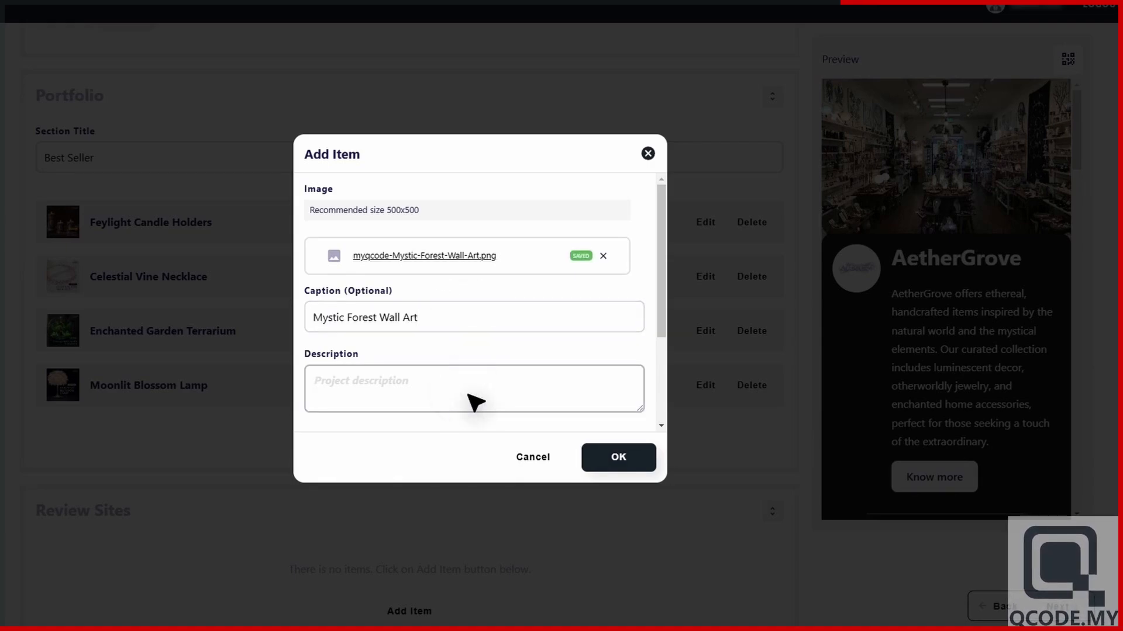
type("A hand-painted canvas depicting a serene forest bathed in ethereal light, enhanced with subtle glow-in-the-dark details.")
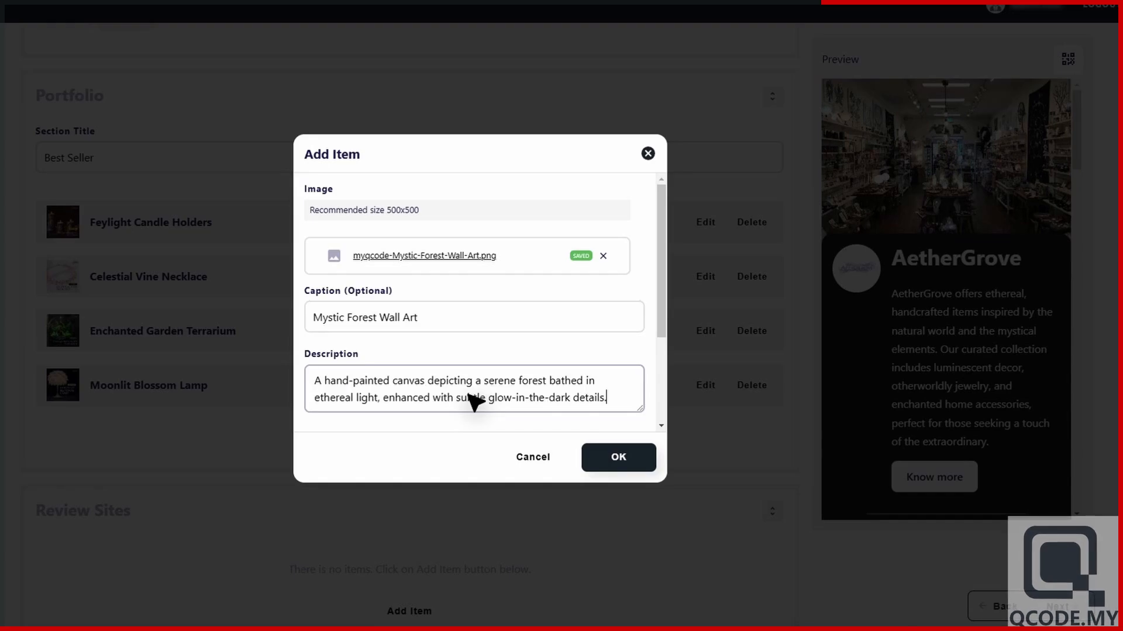
scroll(474, 402, "down", 3)
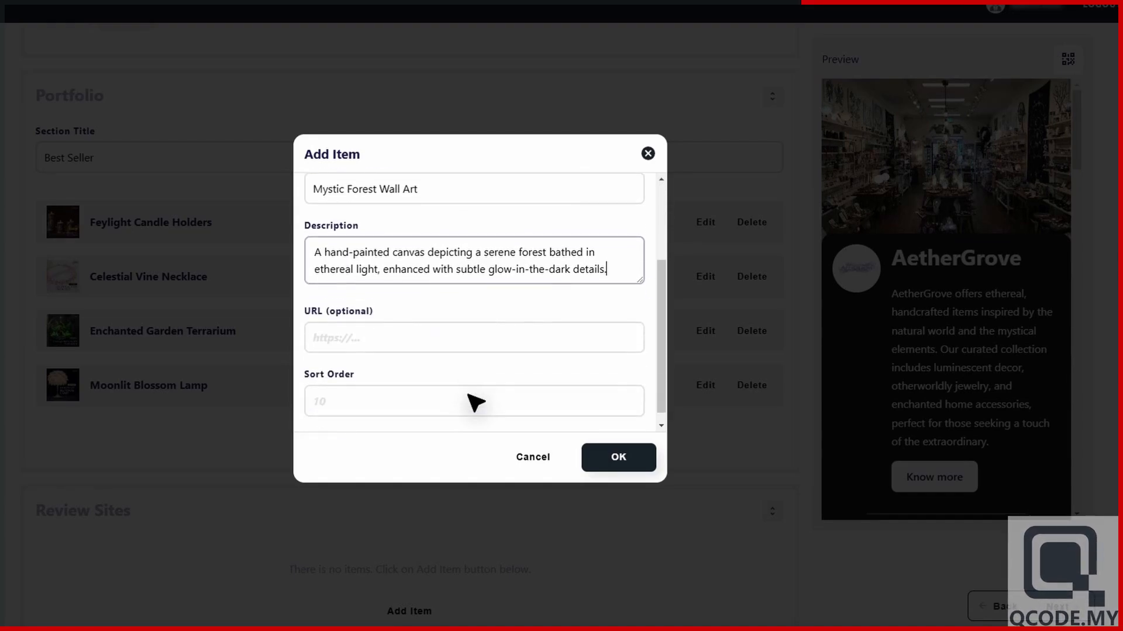
left_click(621, 459)
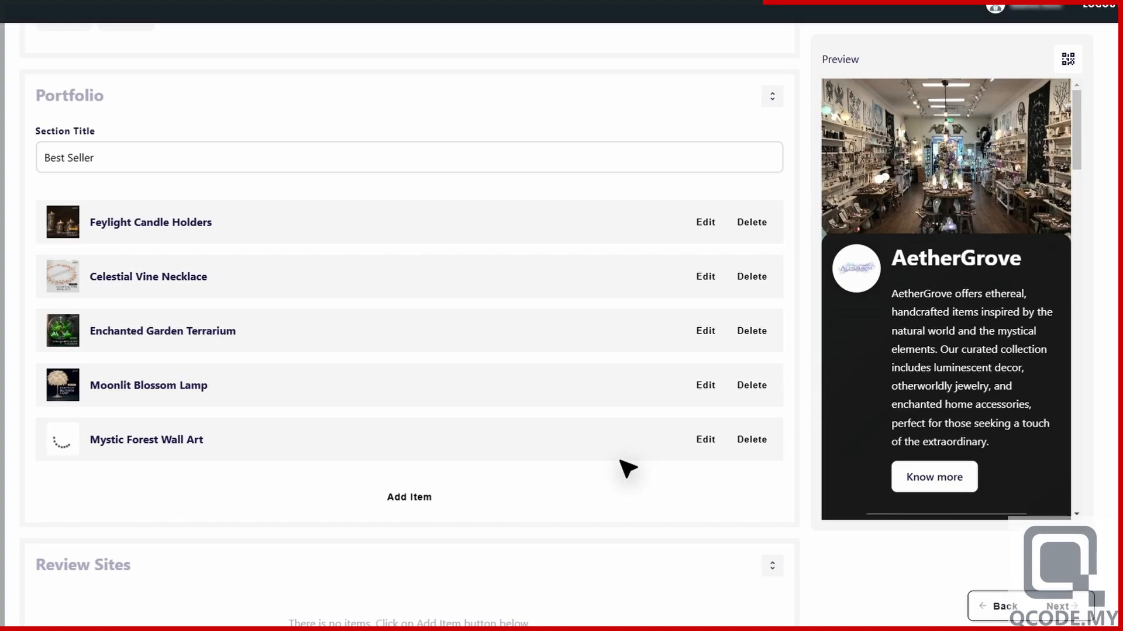
scroll(627, 468, "down", 5)
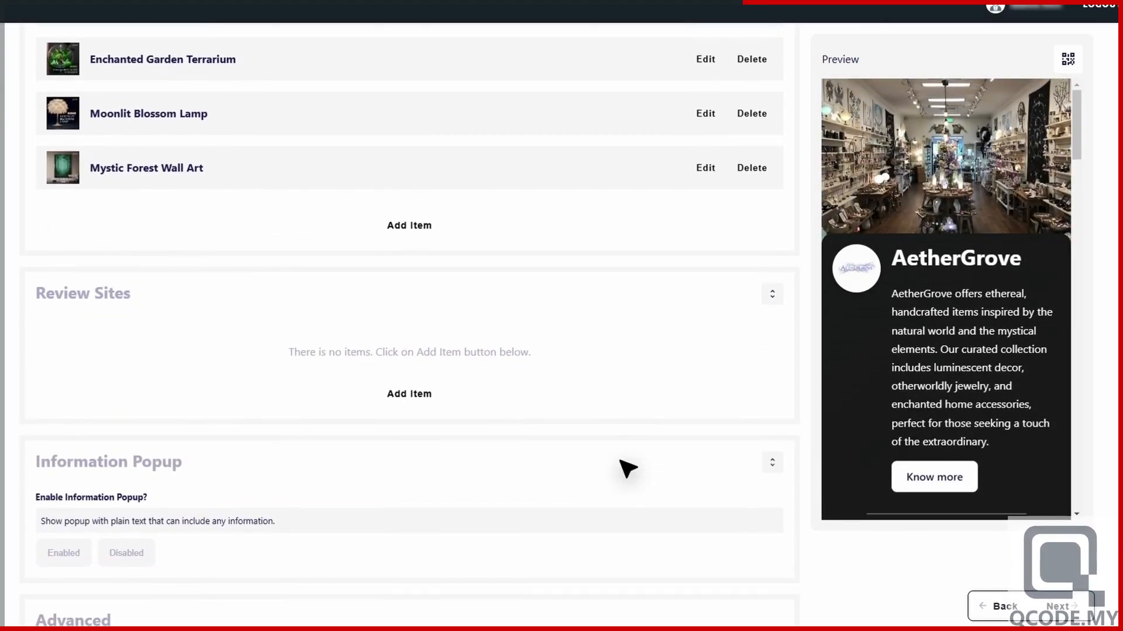
scroll(627, 468, "down", 1)
scroll(628, 468, "down", 1)
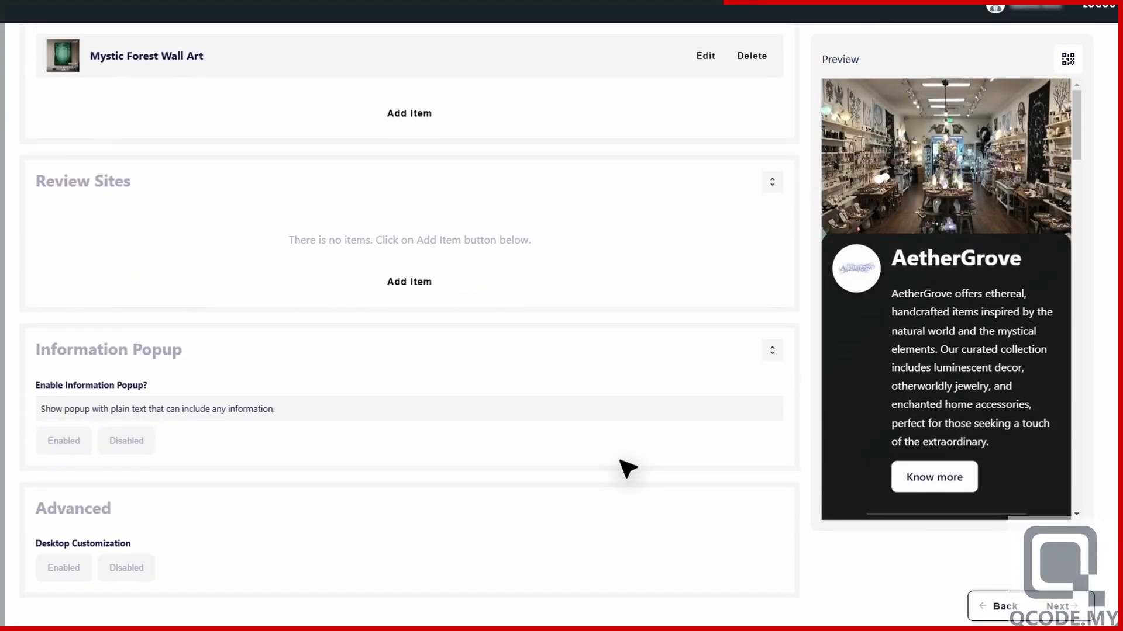
left_click(411, 282)
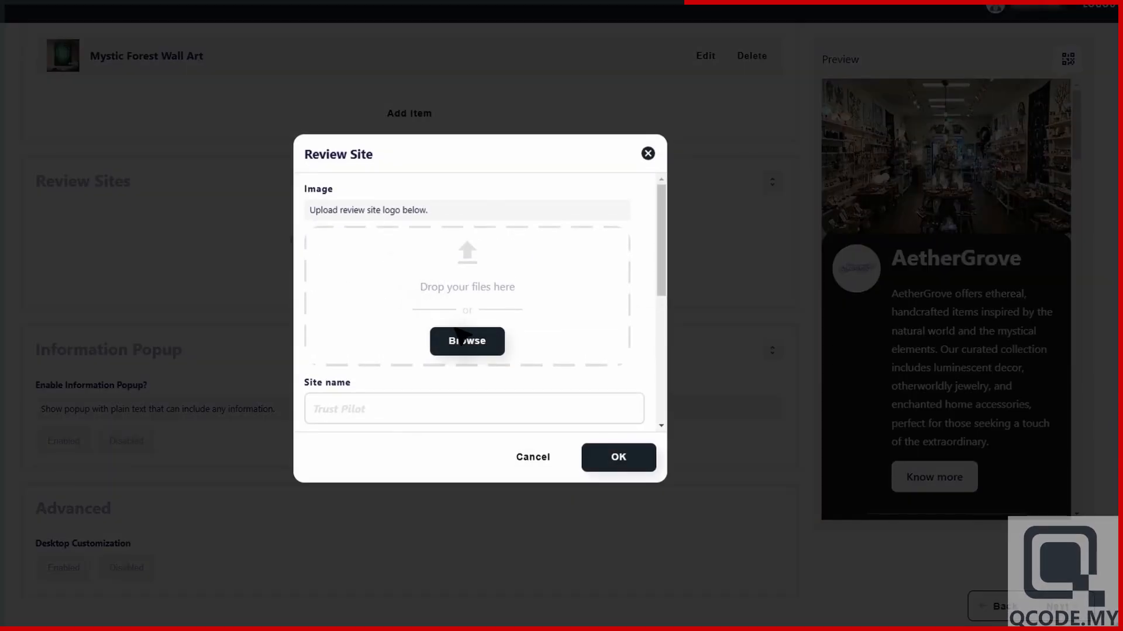
left_click(475, 349)
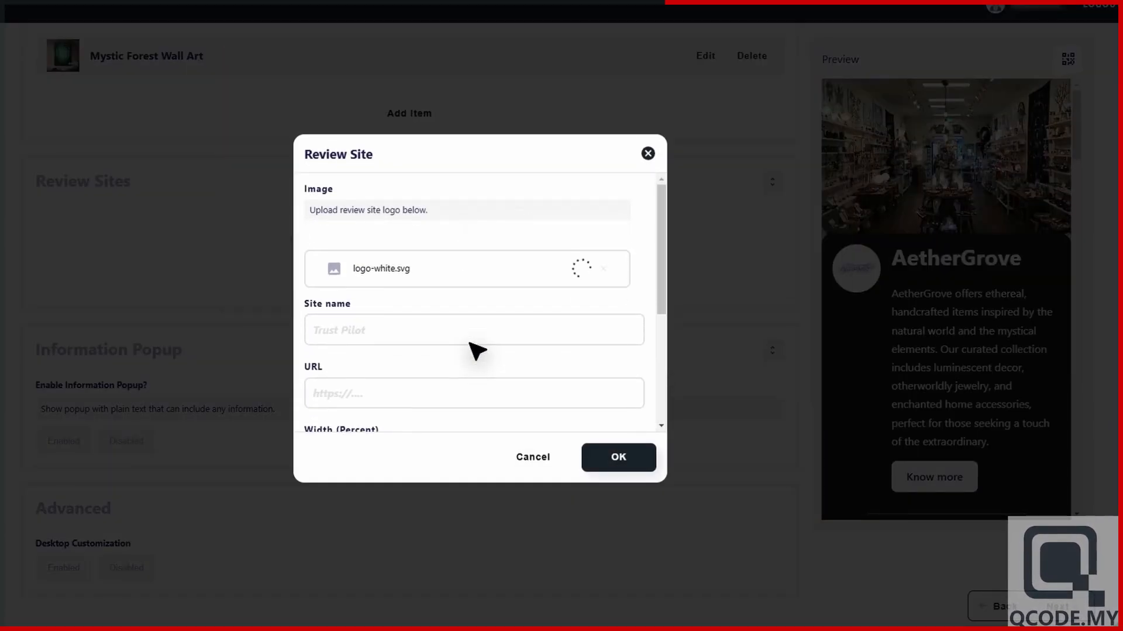
left_click(476, 324)
type("Trust Pilot")
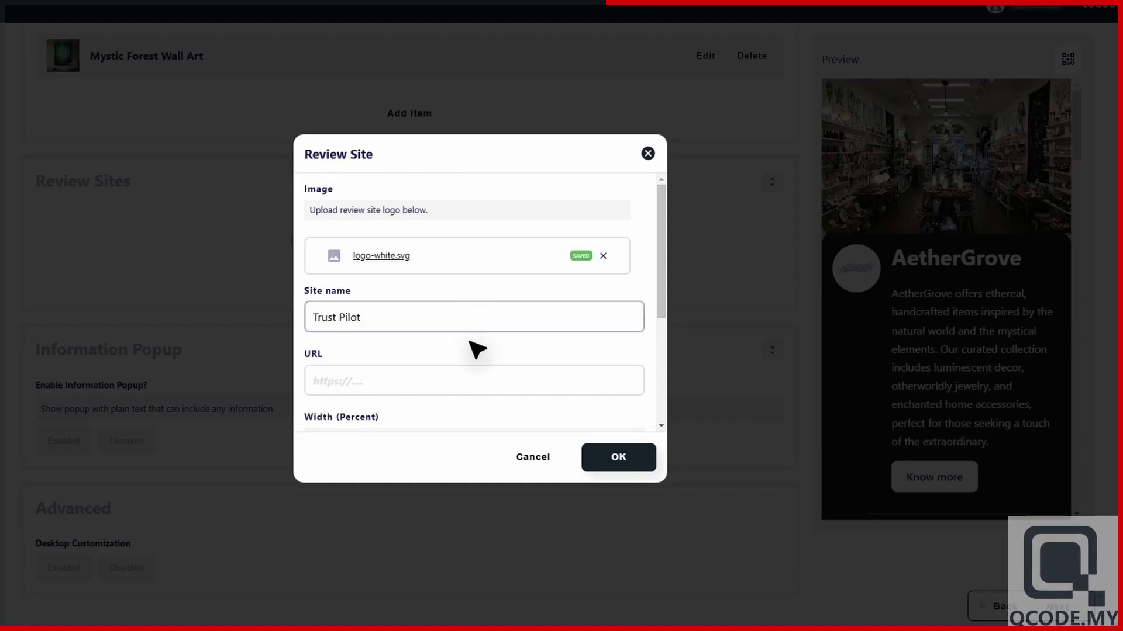
left_click(470, 381)
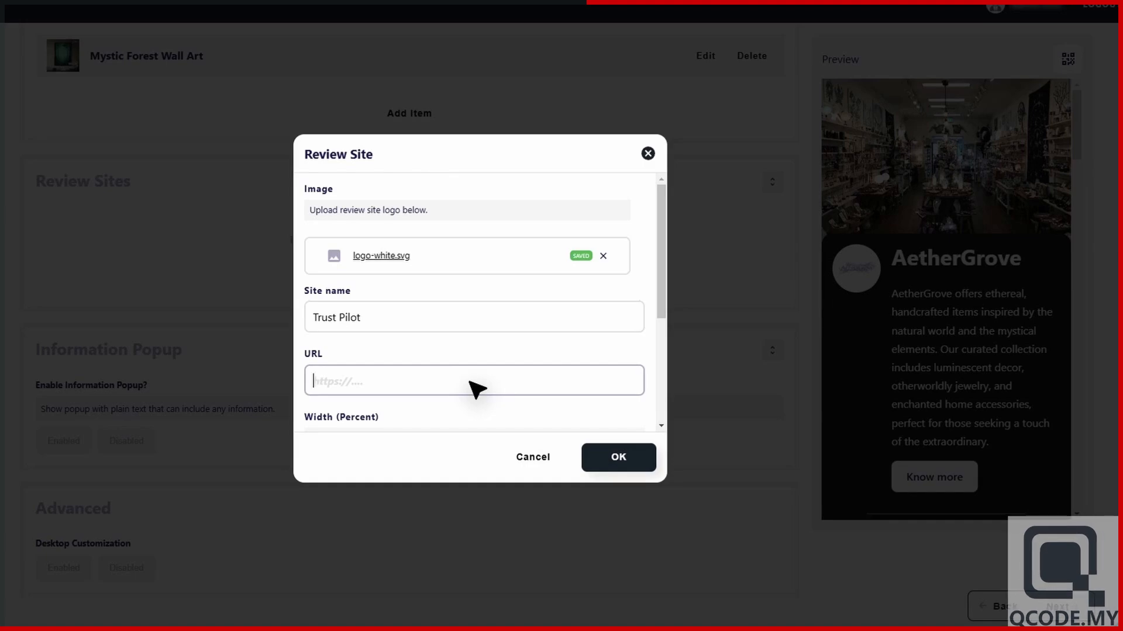
type("https://www.trustpilot.com/")
scroll(477, 388, "down", 3)
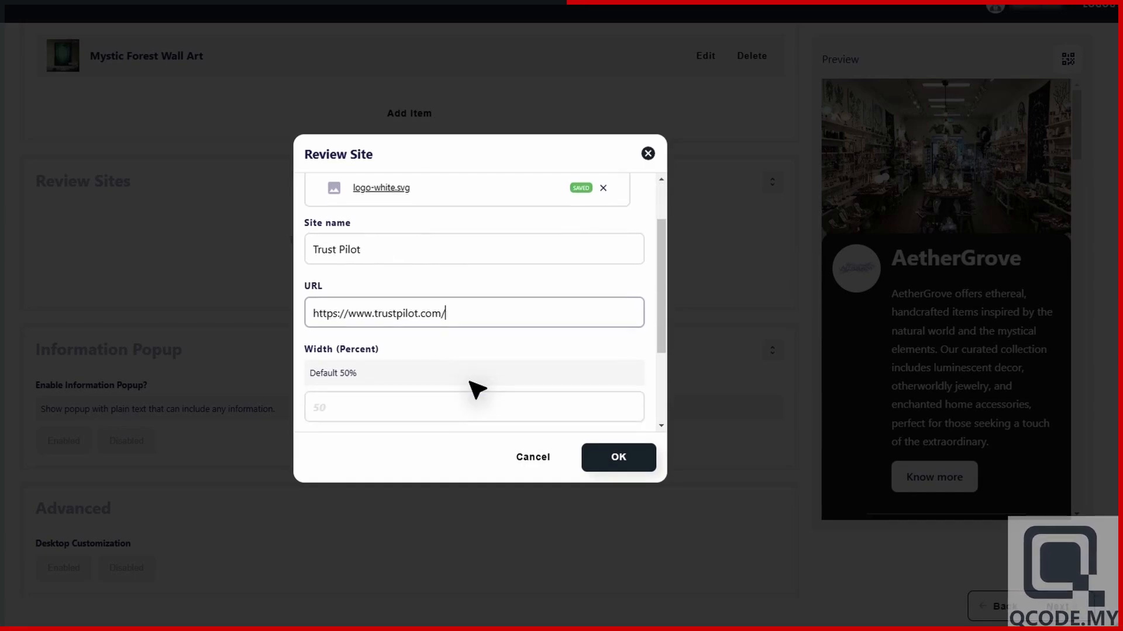
scroll(474, 388, "down", 1)
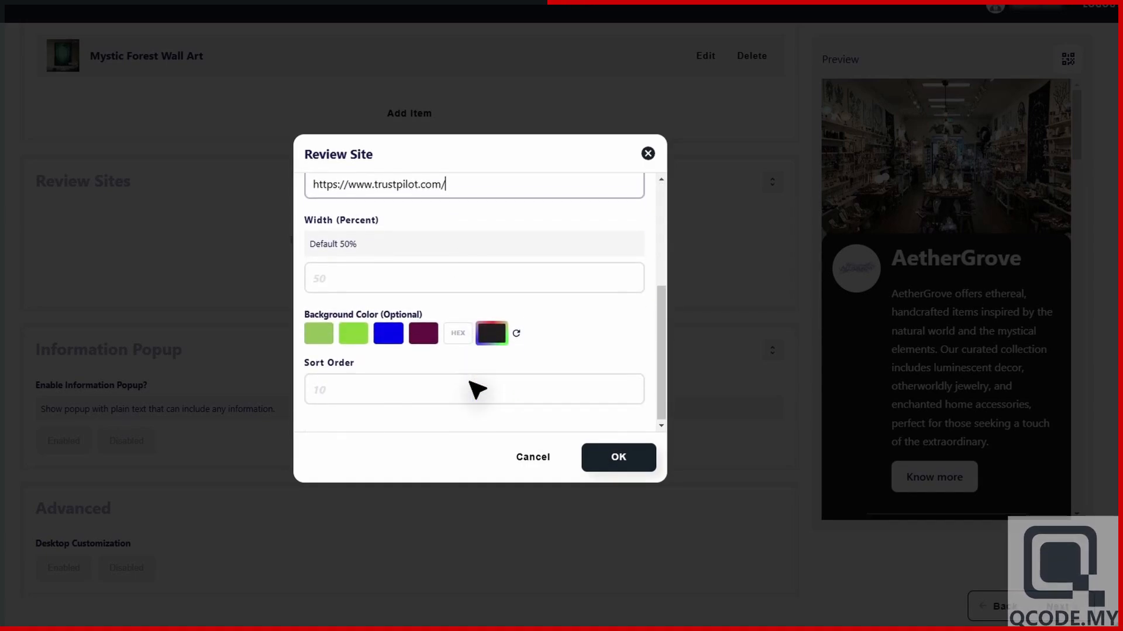
left_click(625, 458)
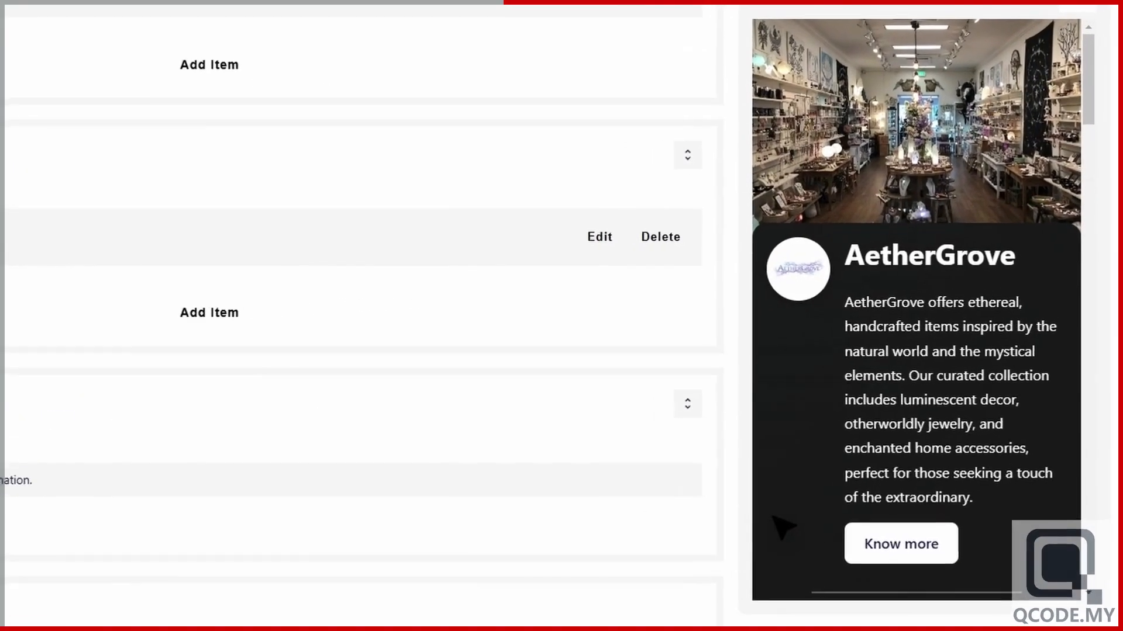
Step: Scroll the preview to check the portfolio items, then switch to the QR code design settings
scroll(953, 462, "down", 3)
scroll(880, 546, "down", 2)
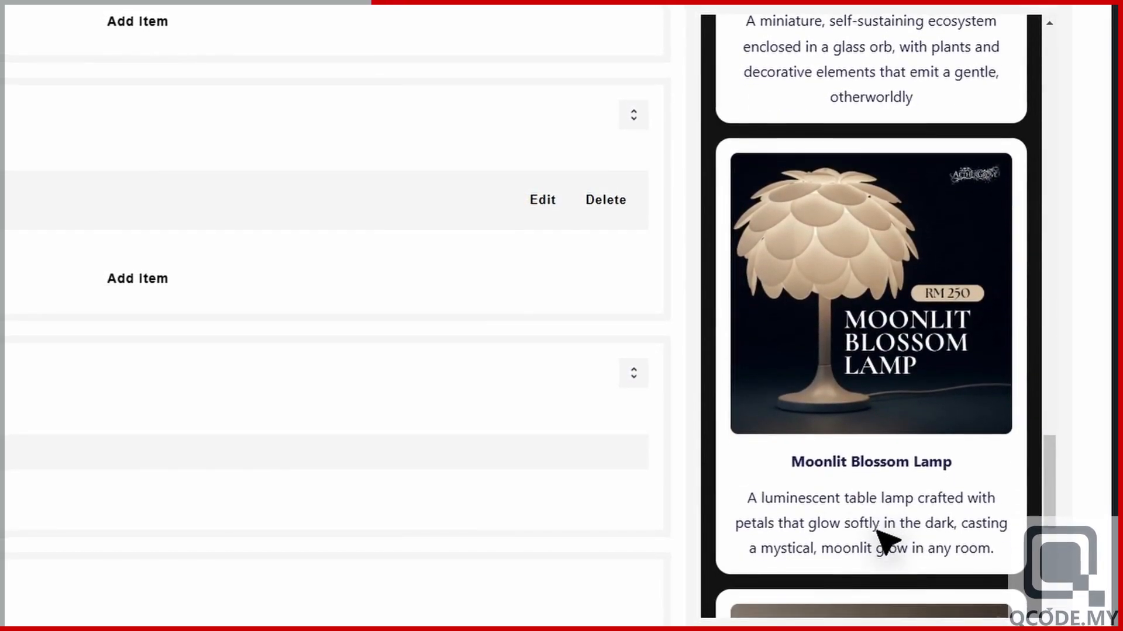
scroll(889, 535, "down", 2)
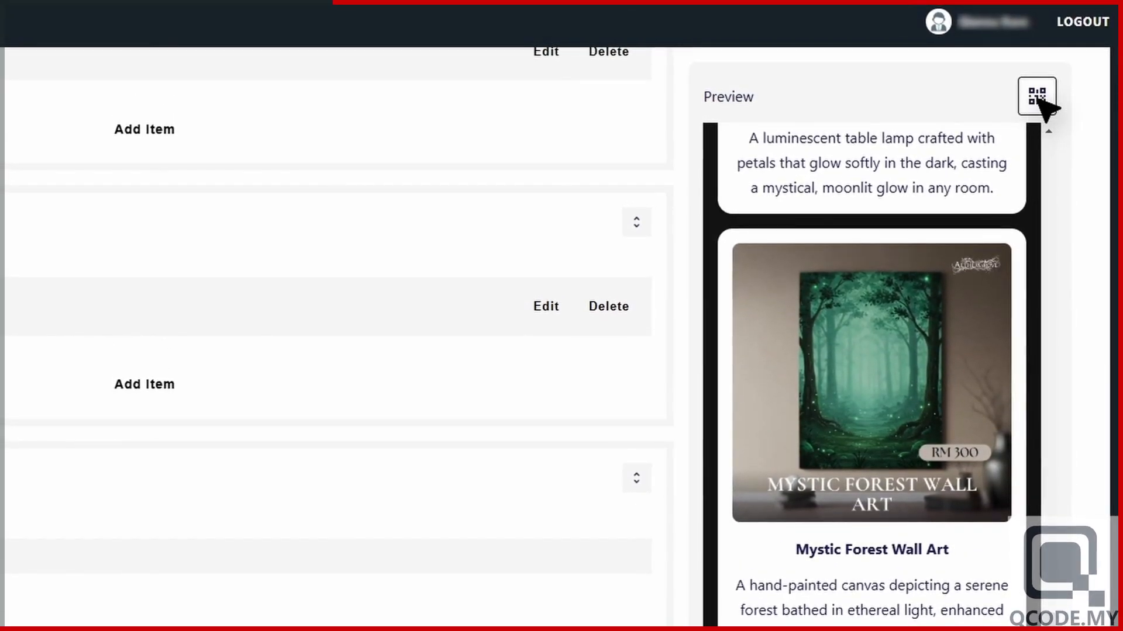
left_click(1036, 97)
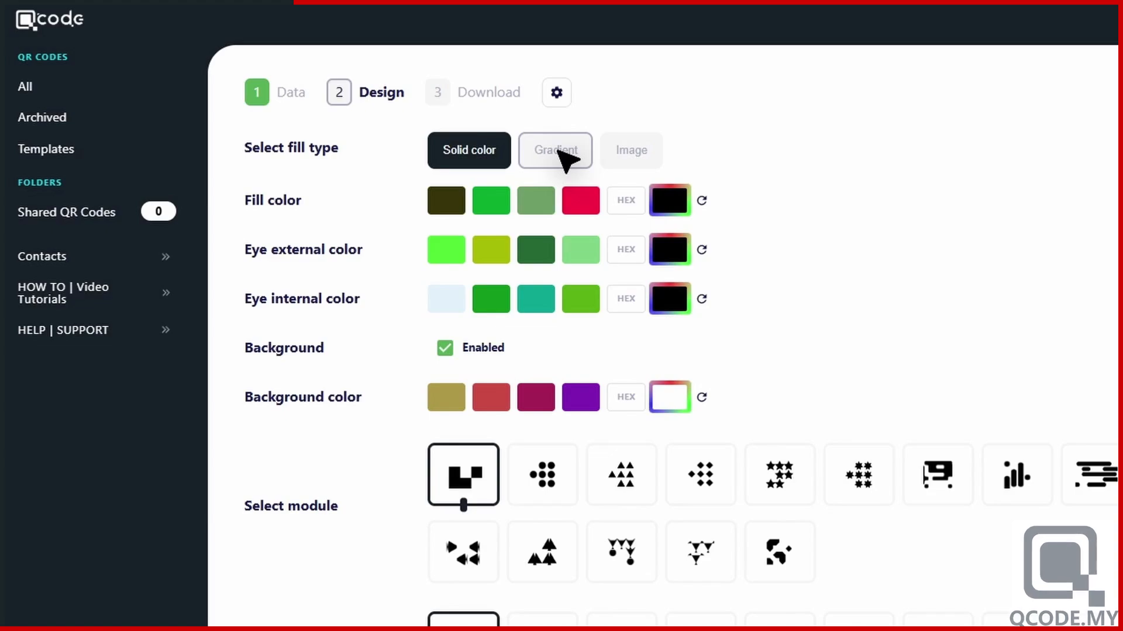
Step: Switch the QR fill to a gradient, drop the stop at 70, and move the middle stop to 49
left_click(559, 152)
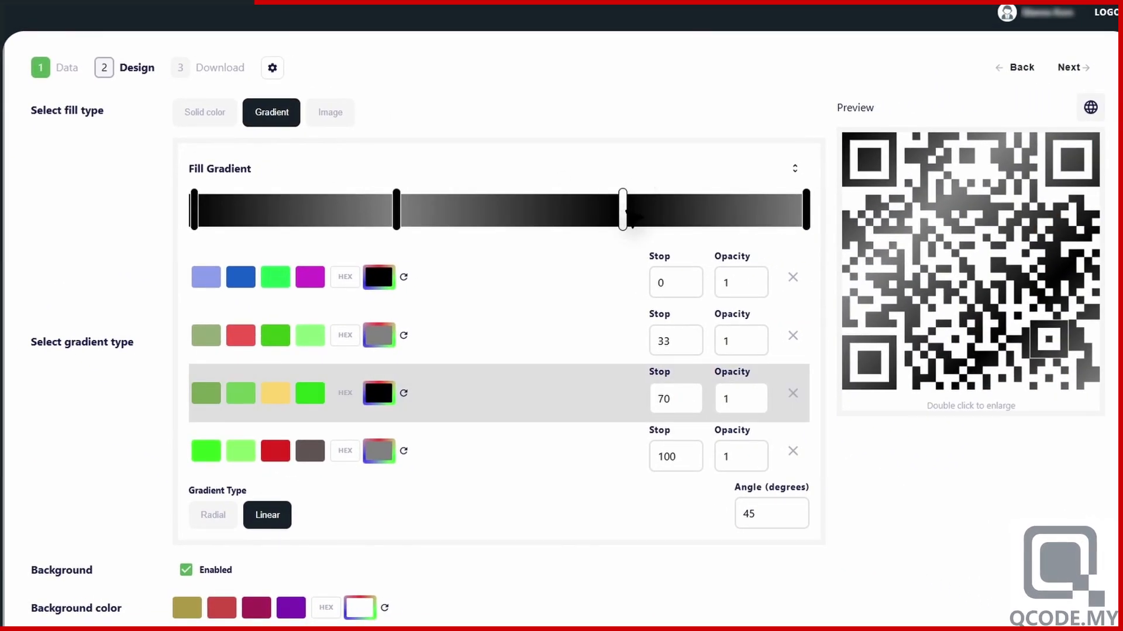
left_click(793, 393)
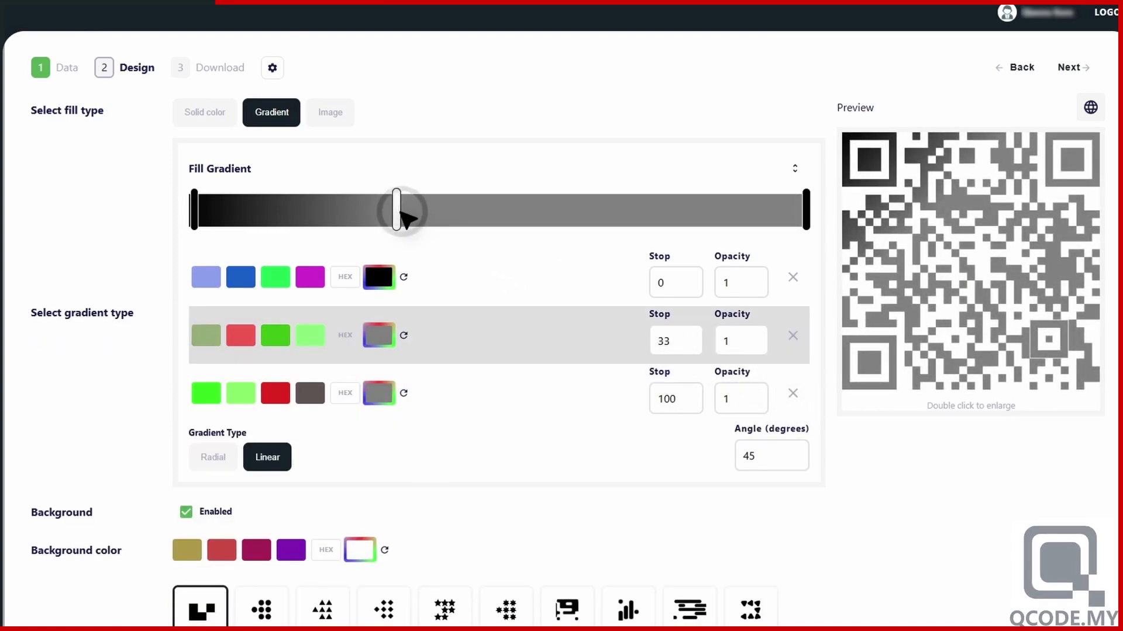
left_click_drag(397, 213, 495, 218)
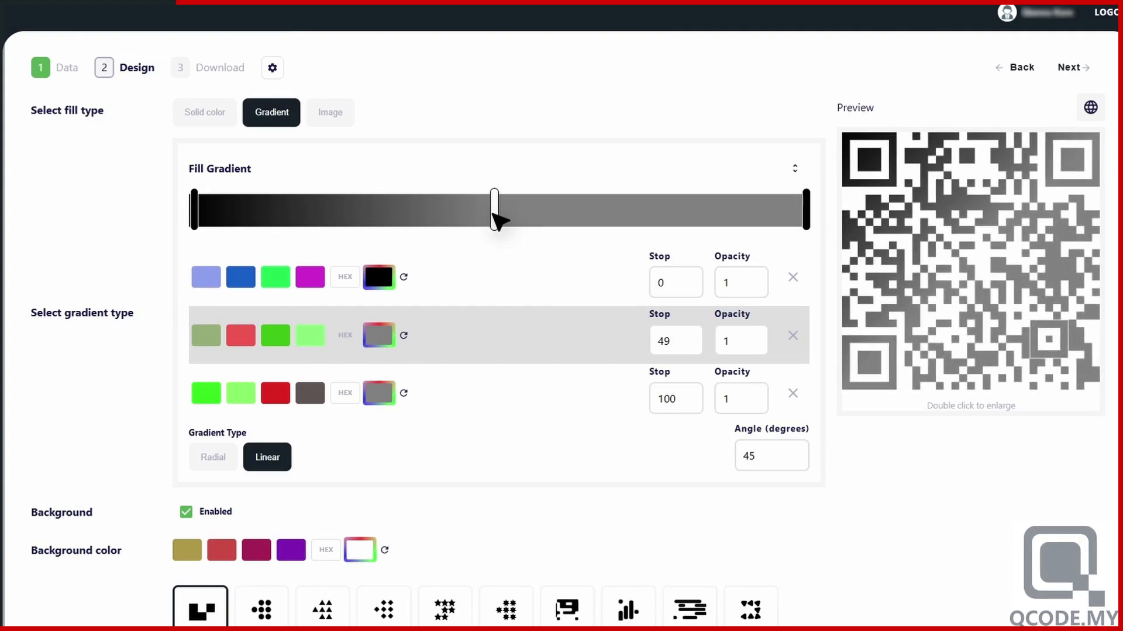
Step: Colour the gradient stops #6722a0, #924fc9 and #6722a0 at positions 0, 49 and 100
left_click(379, 278)
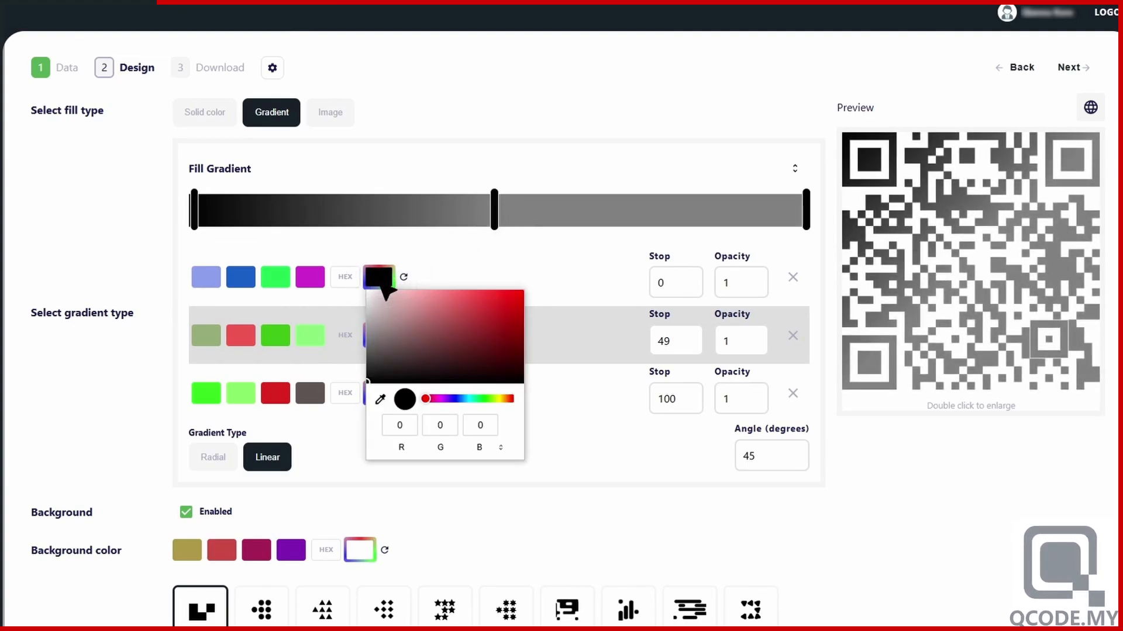
left_click(443, 286)
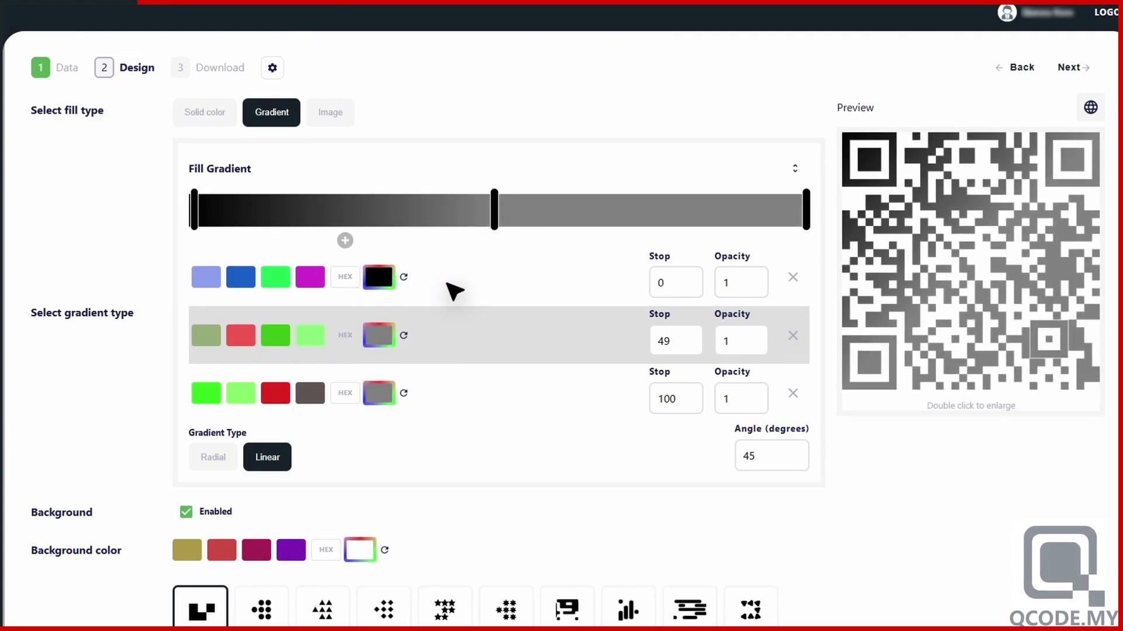
left_click(347, 278)
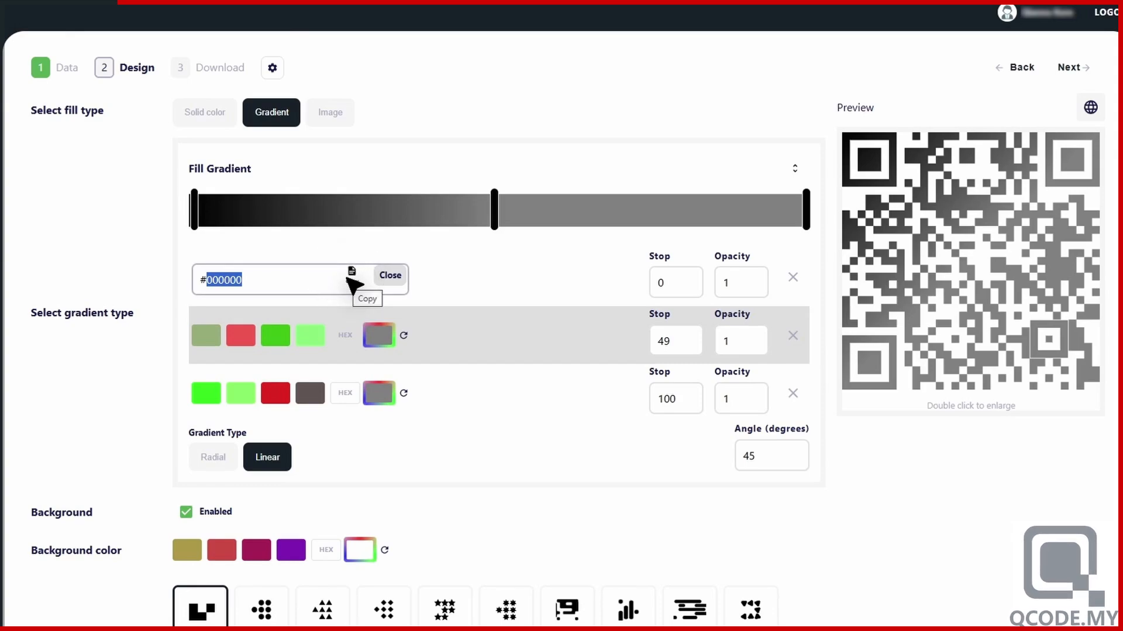
type("6722a0")
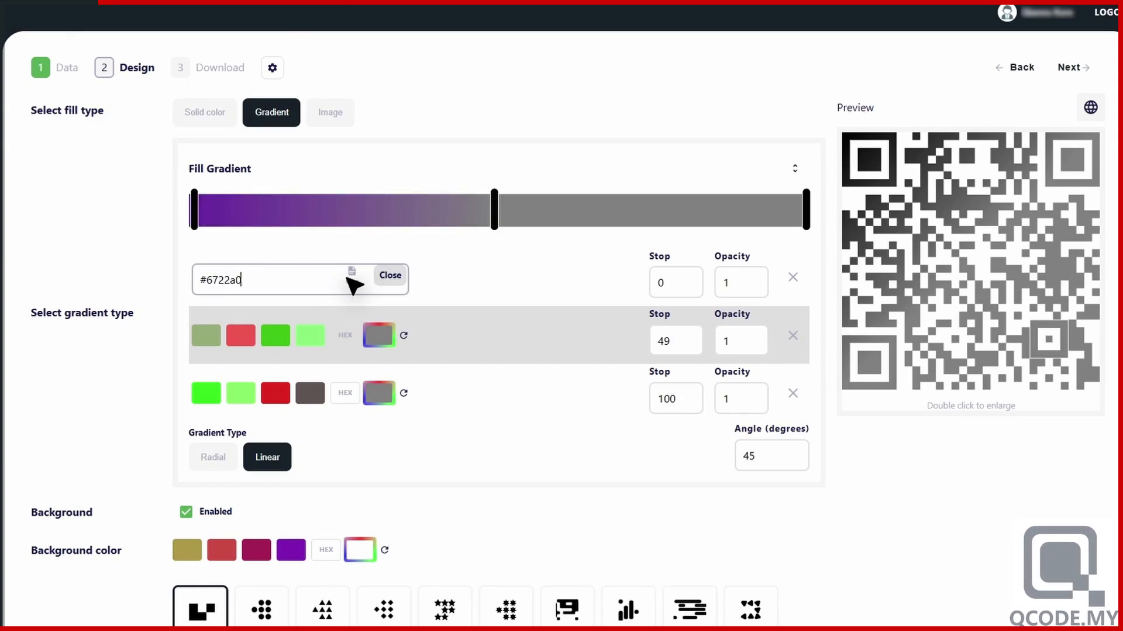
left_click(391, 276)
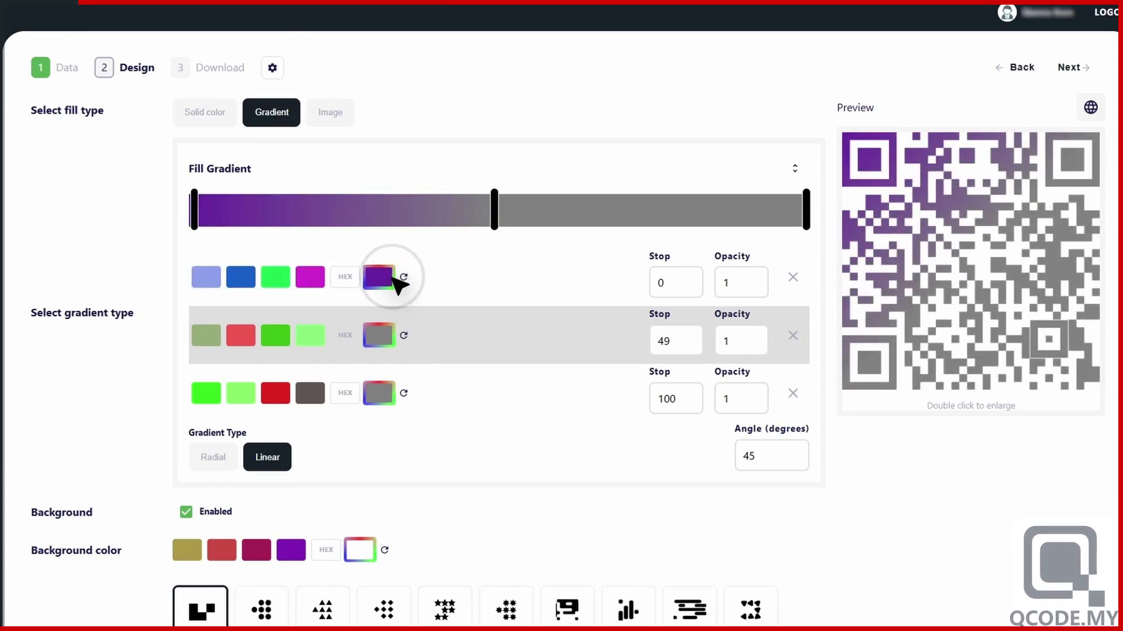
left_click(381, 336)
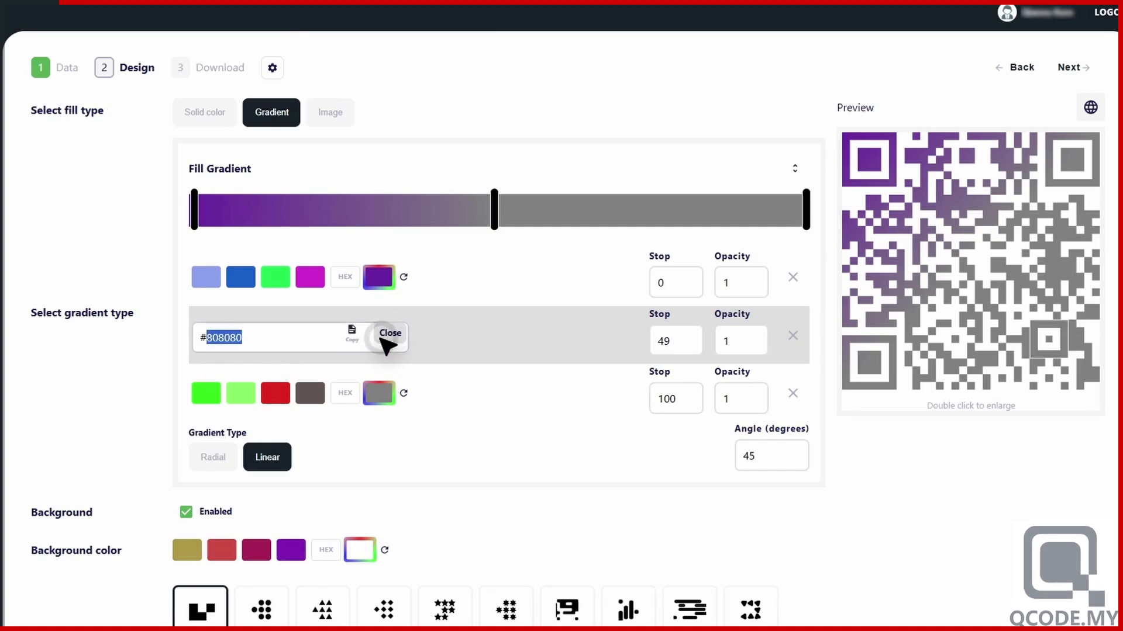
type("924fc9")
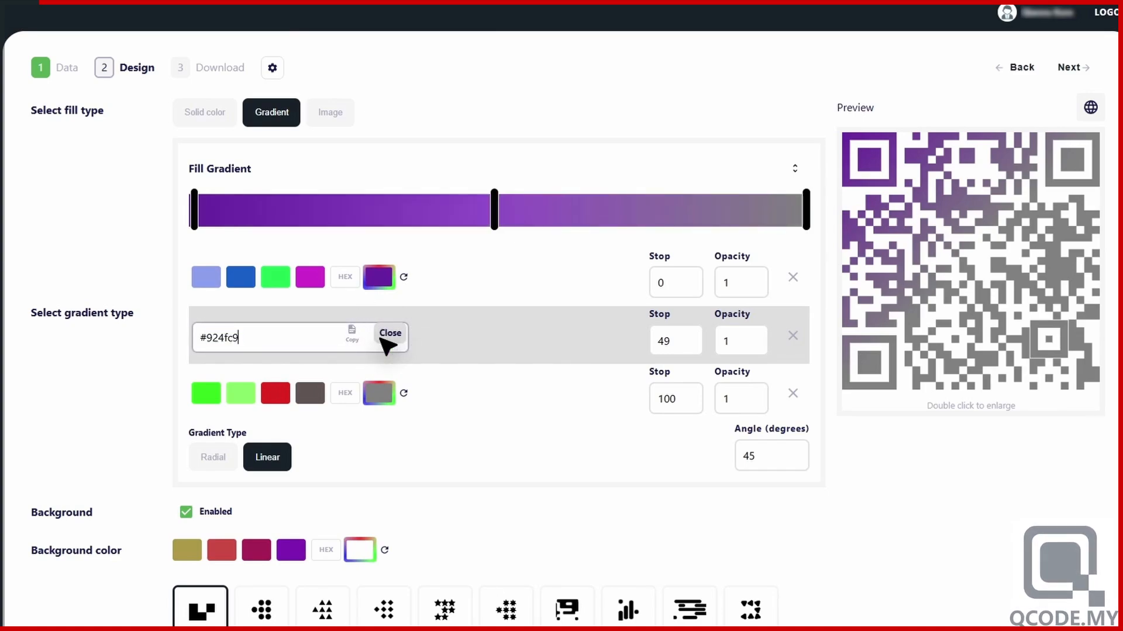
left_click(374, 391)
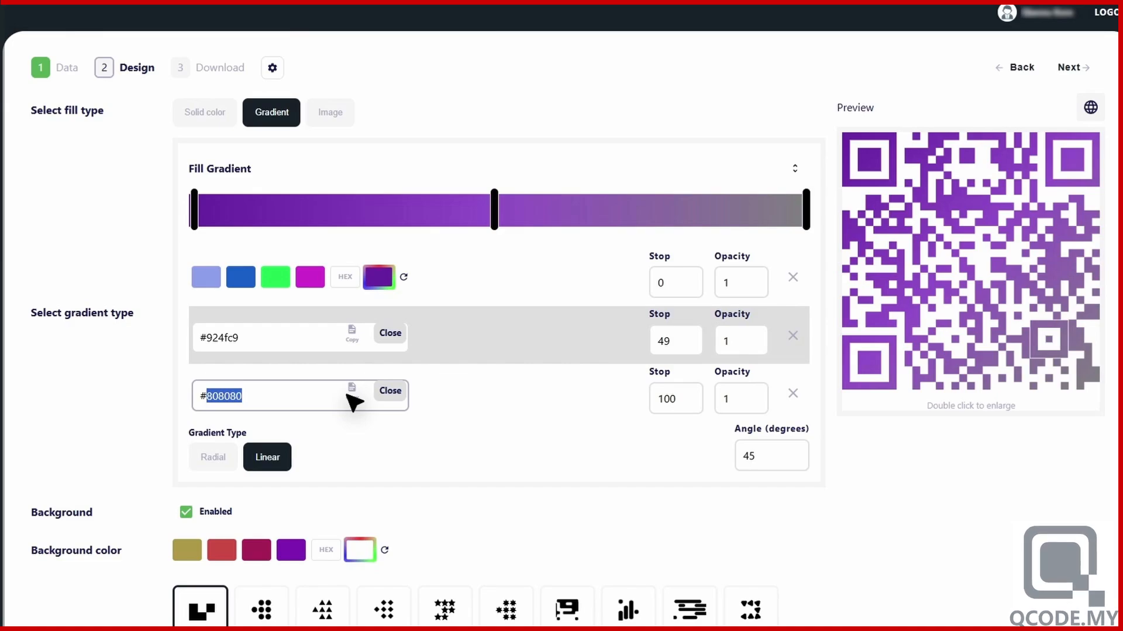
type("6722a0")
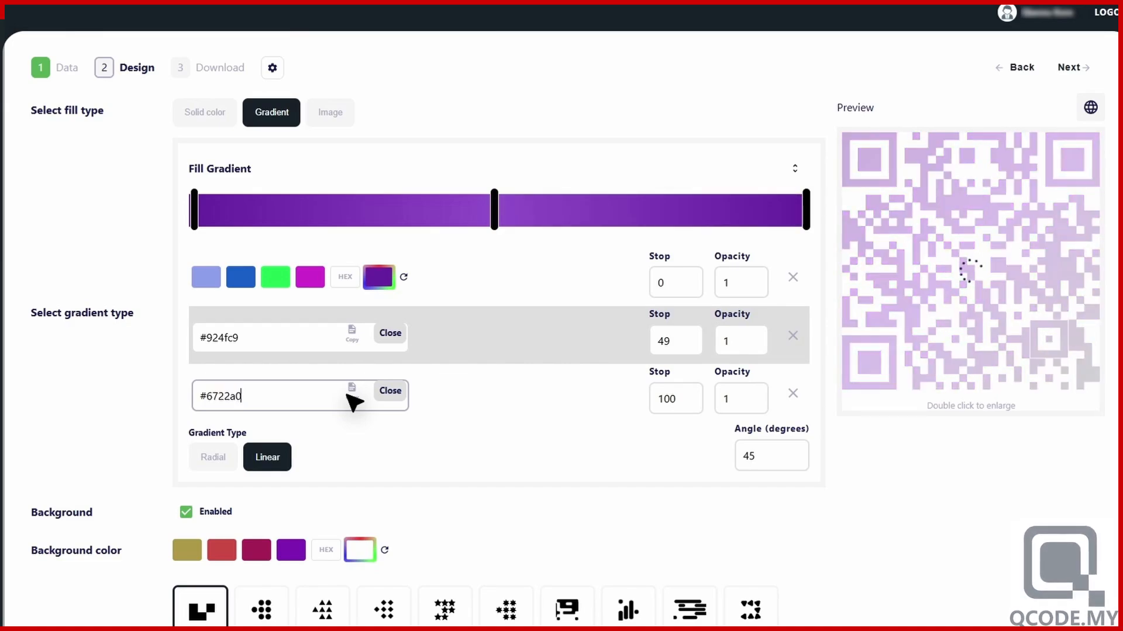
left_click(390, 391)
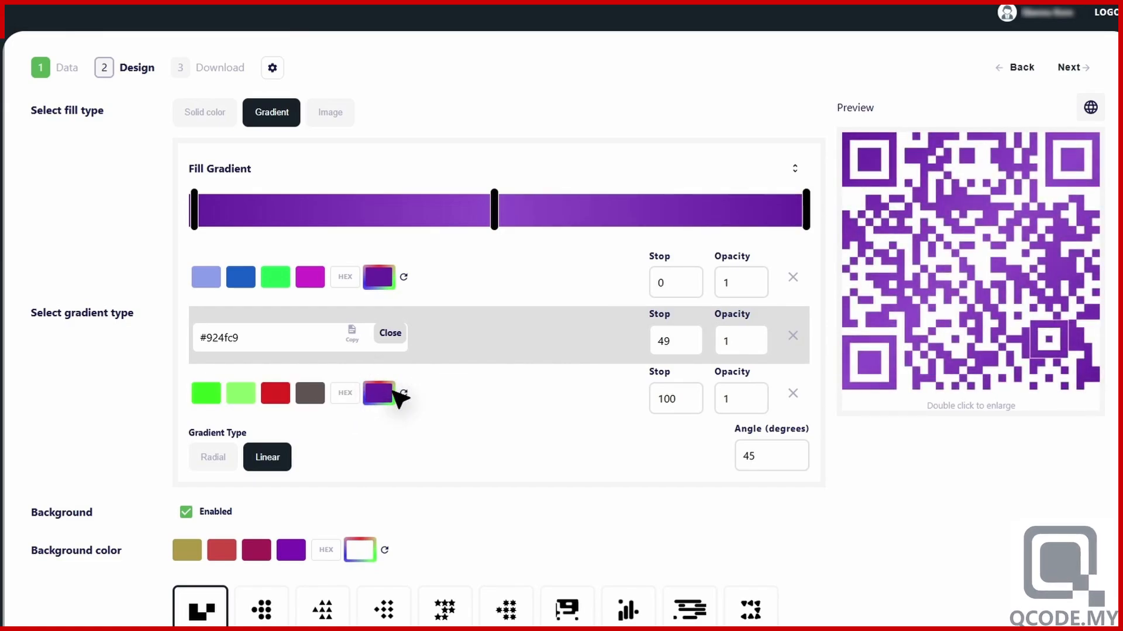
left_click(390, 333)
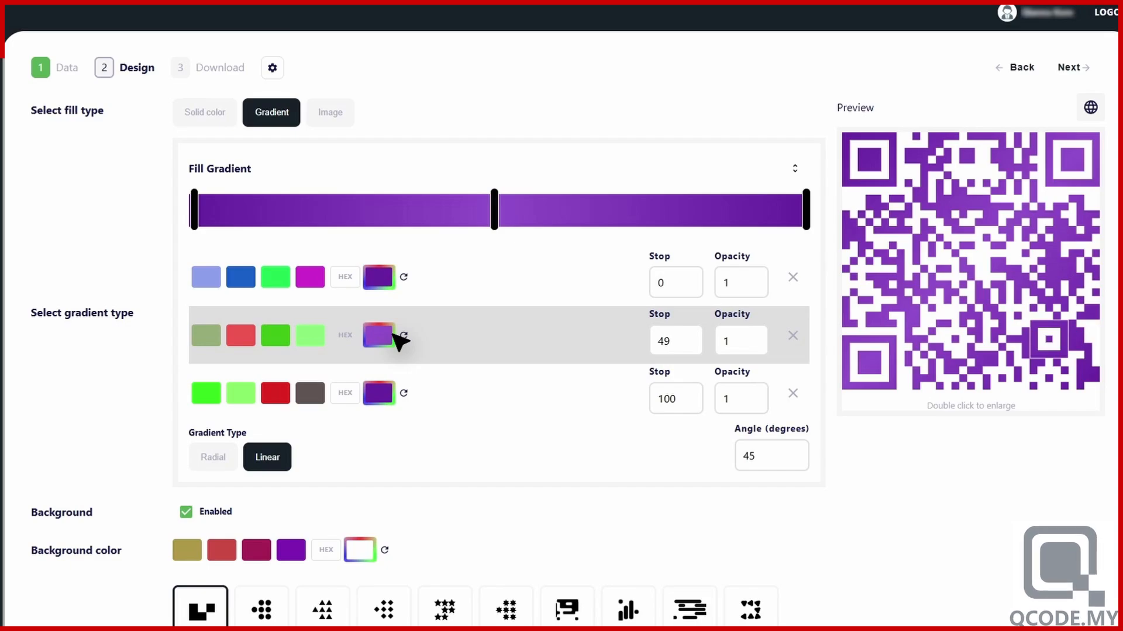
Step: Switch the code's modules to triangles and give the finders and finder dots rounded corners
scroll(400, 340, "down", 5)
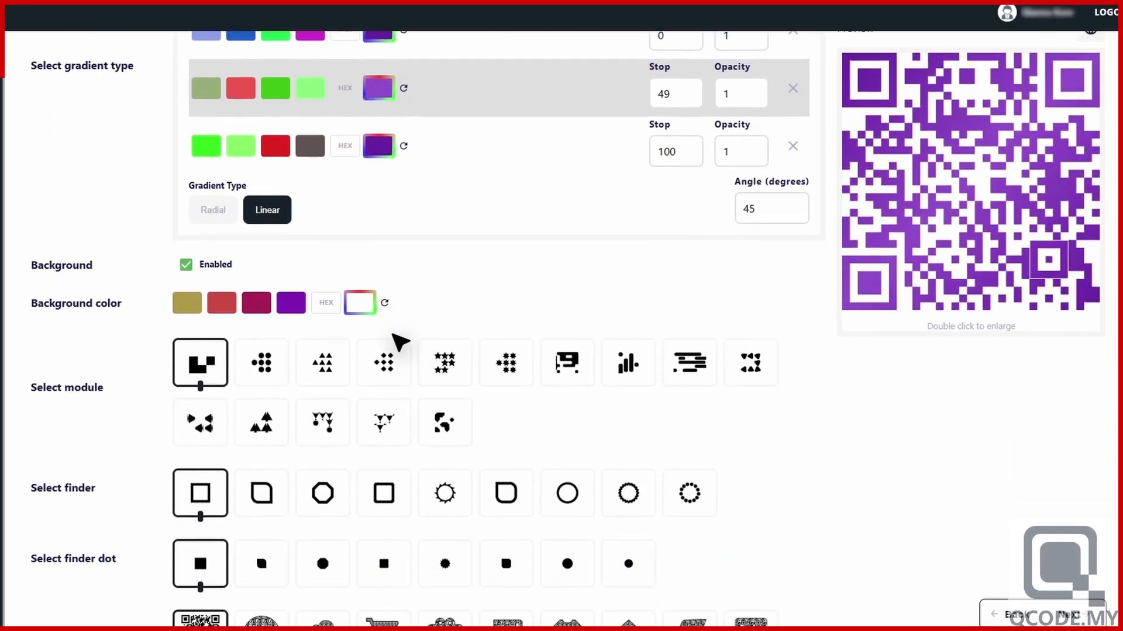
left_click(754, 347)
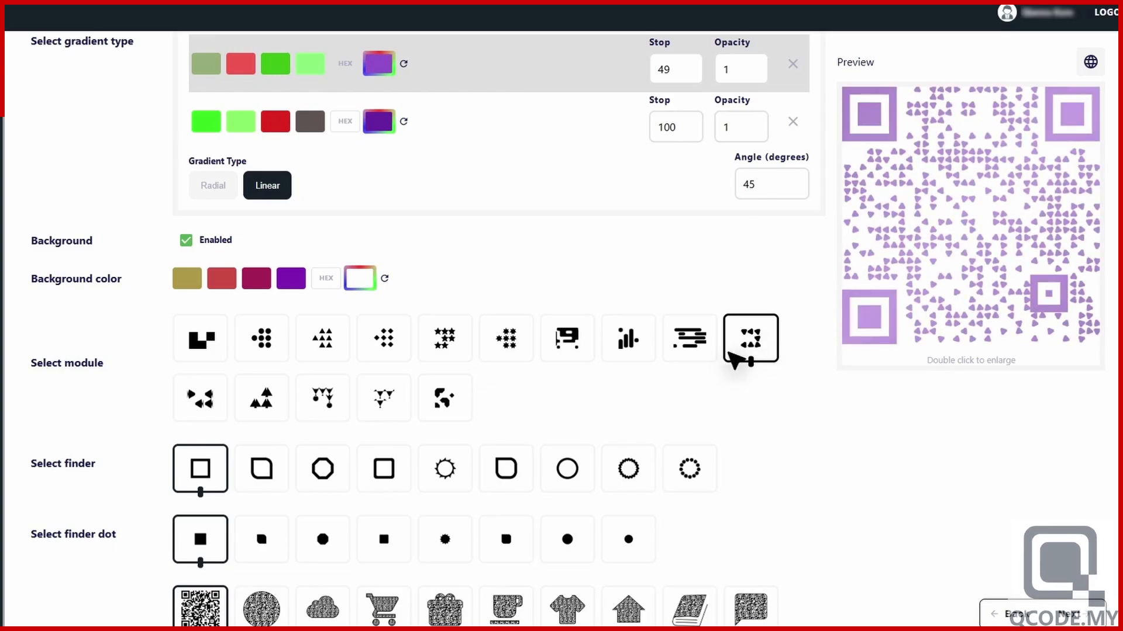
left_click(507, 472)
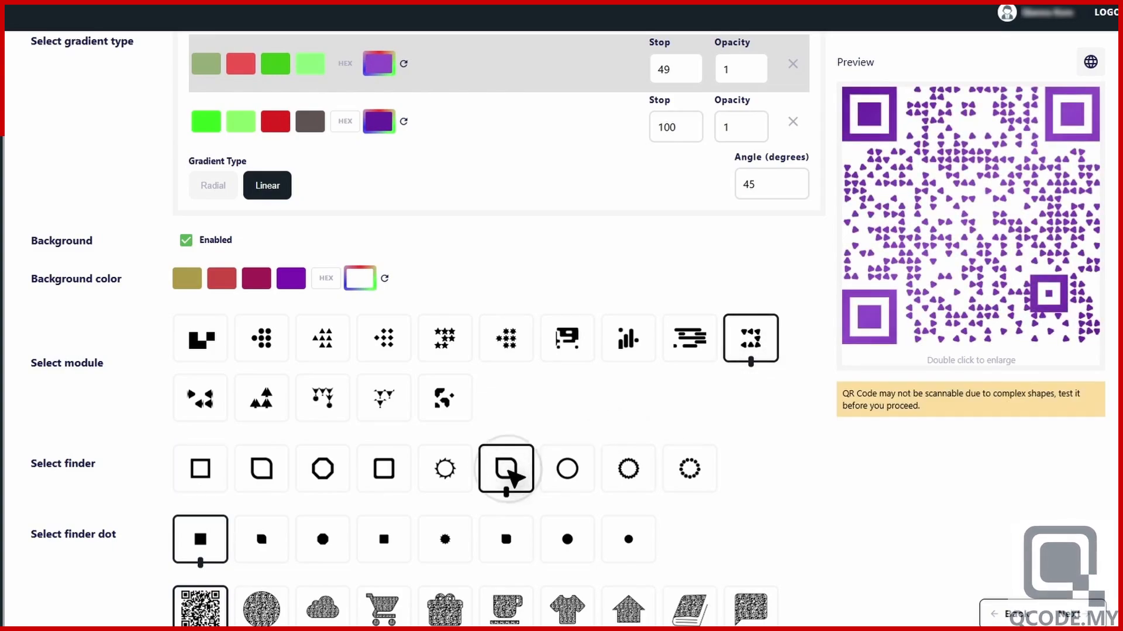
scroll(508, 472, "down", 3)
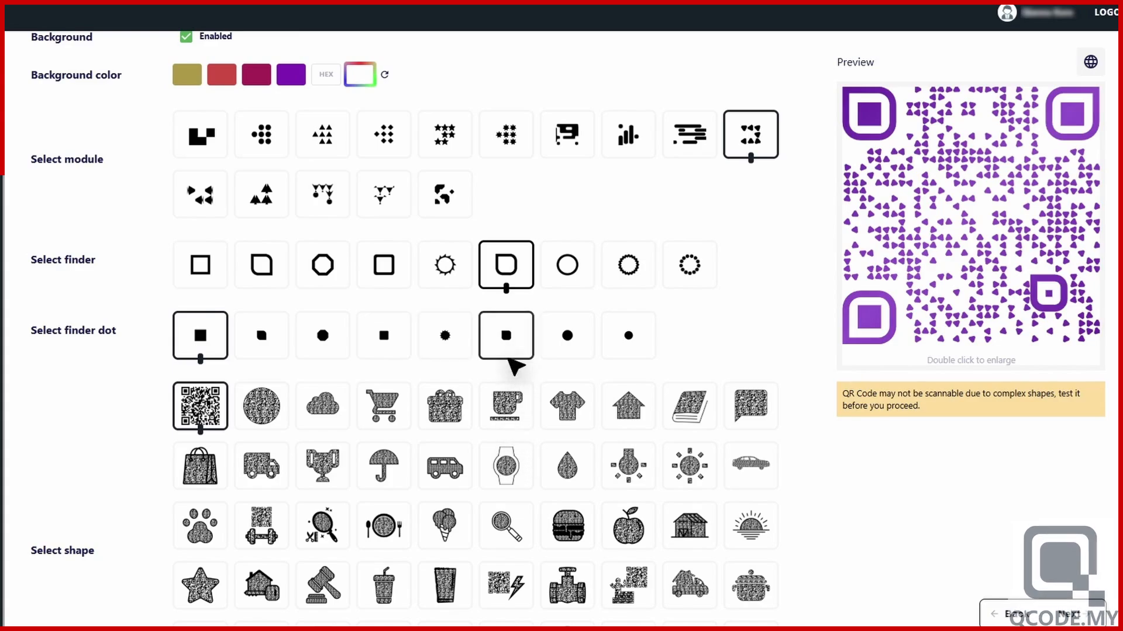
left_click(506, 334)
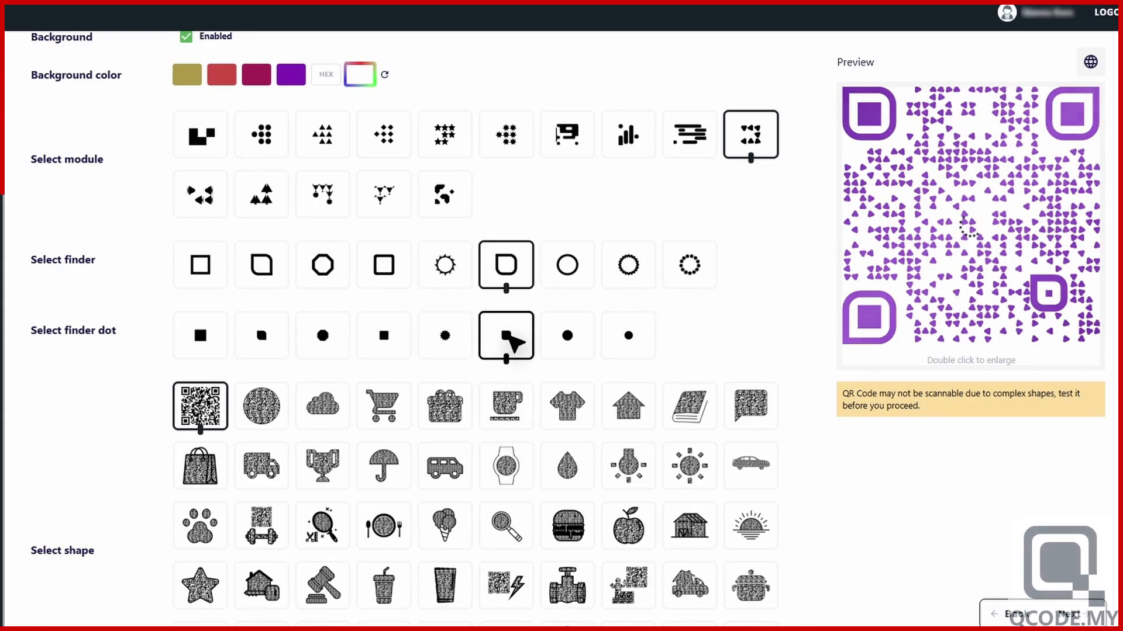
Step: Choose a custom logo and upload logo3.jpg into the code's centre
scroll(508, 336, "down", 1)
scroll(515, 342, "down", 2)
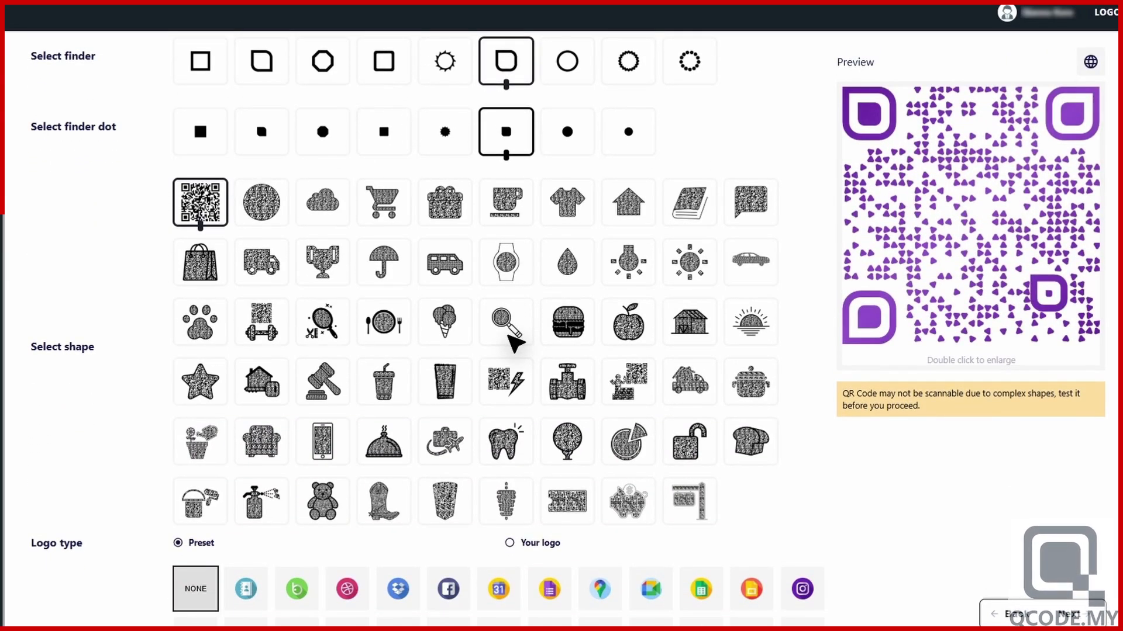
scroll(514, 342, "down", 3)
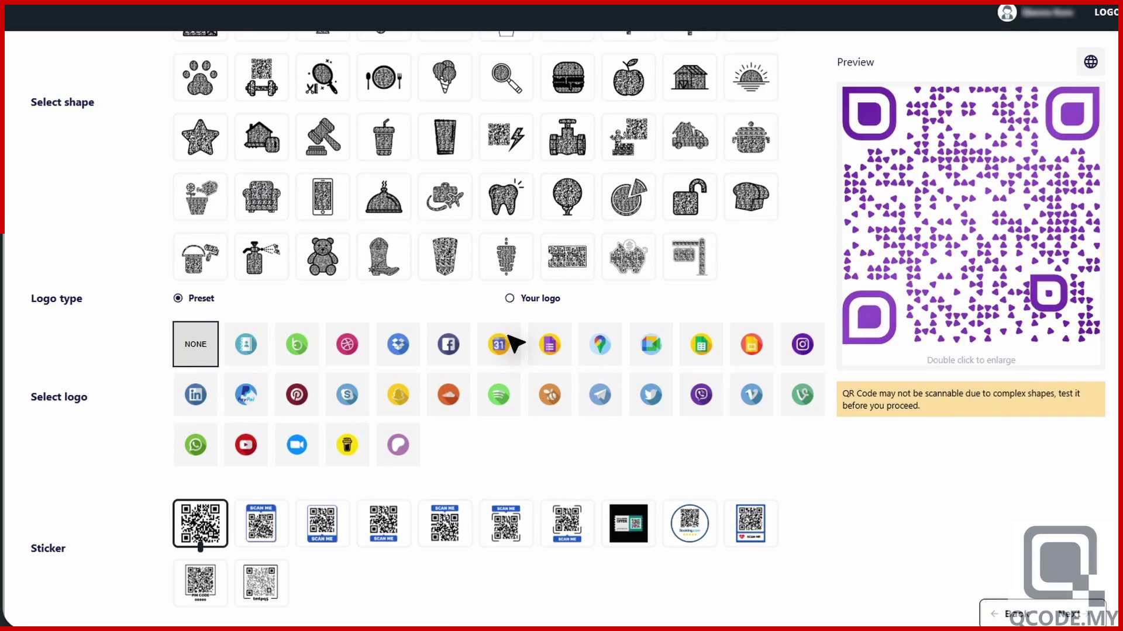
left_click(508, 298)
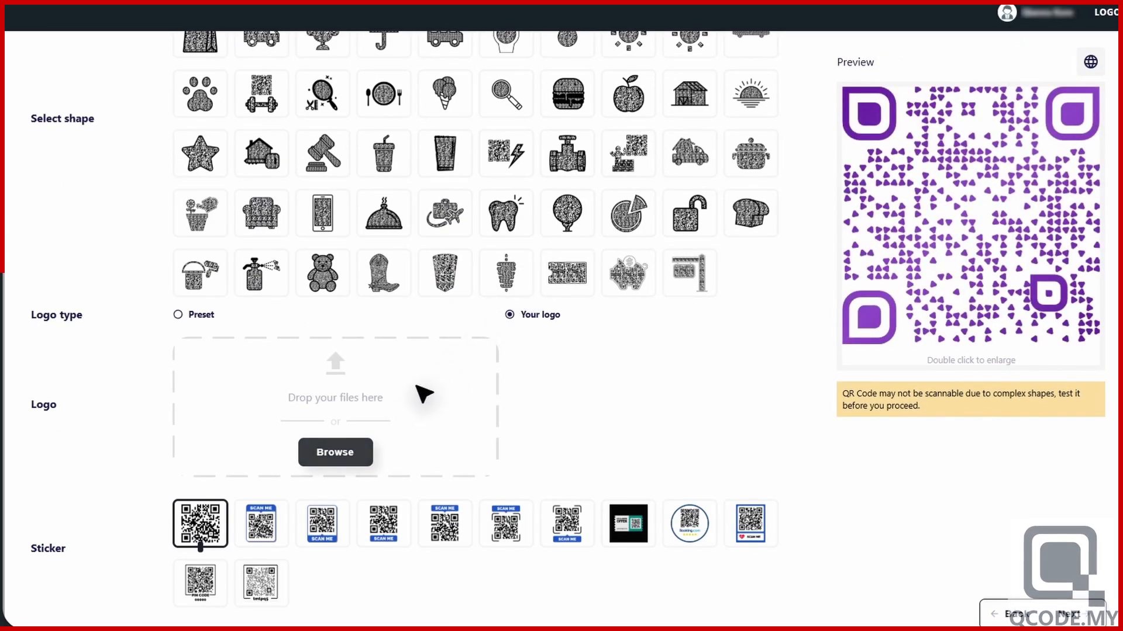
left_click(346, 462)
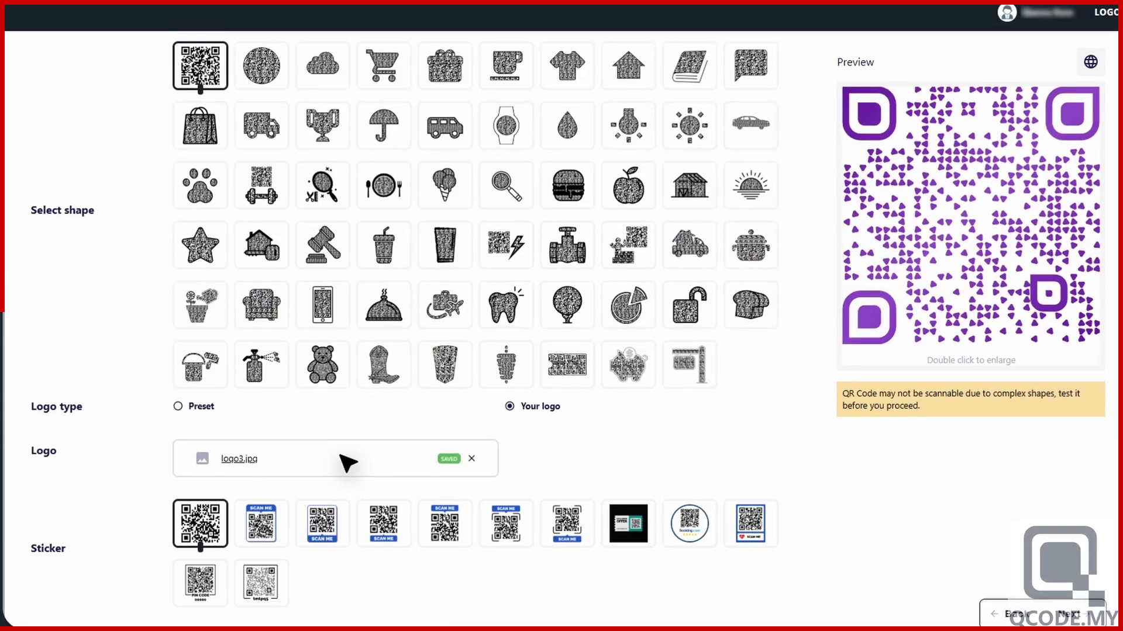
Step: Advance to the Download step offering SVG and PNG
scroll(348, 462, "down", 4)
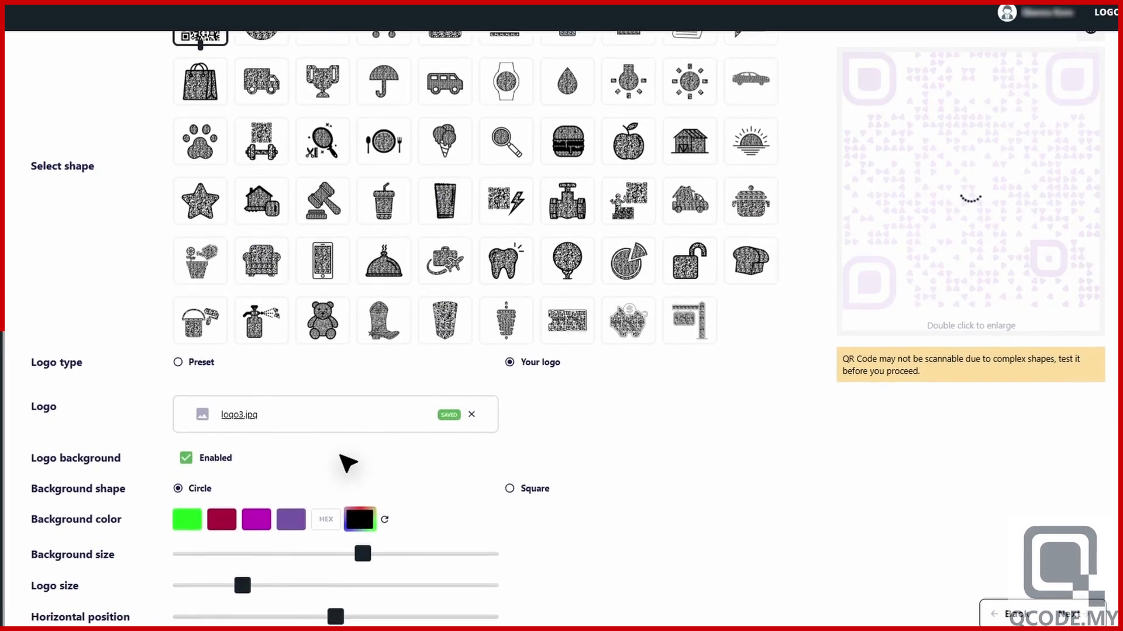
scroll(341, 455, "down", 1)
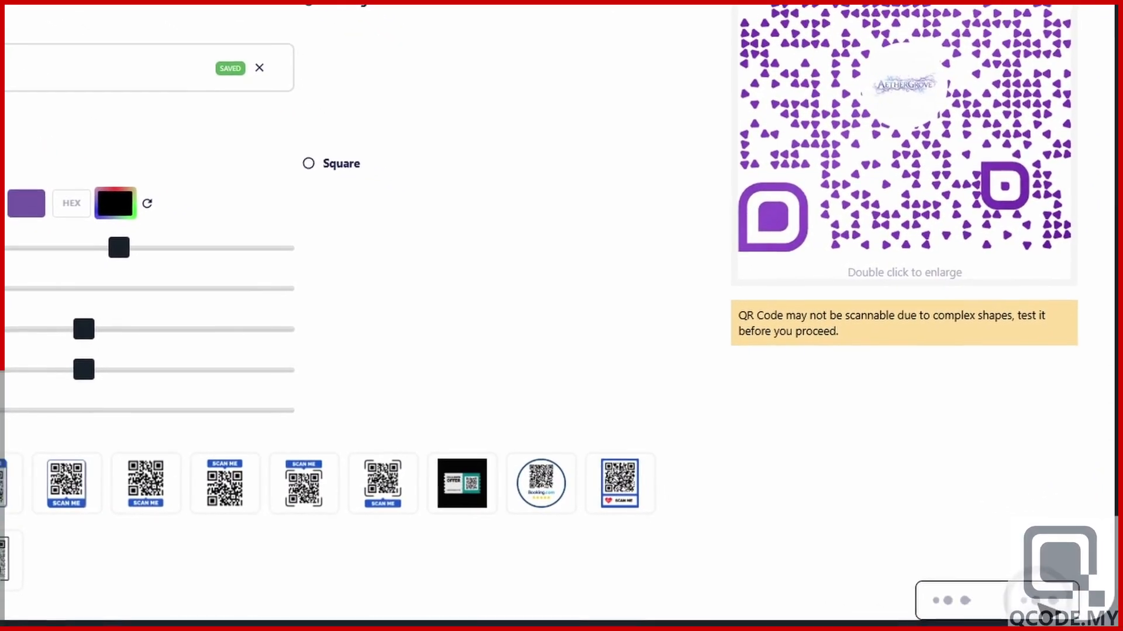
left_click(1030, 600)
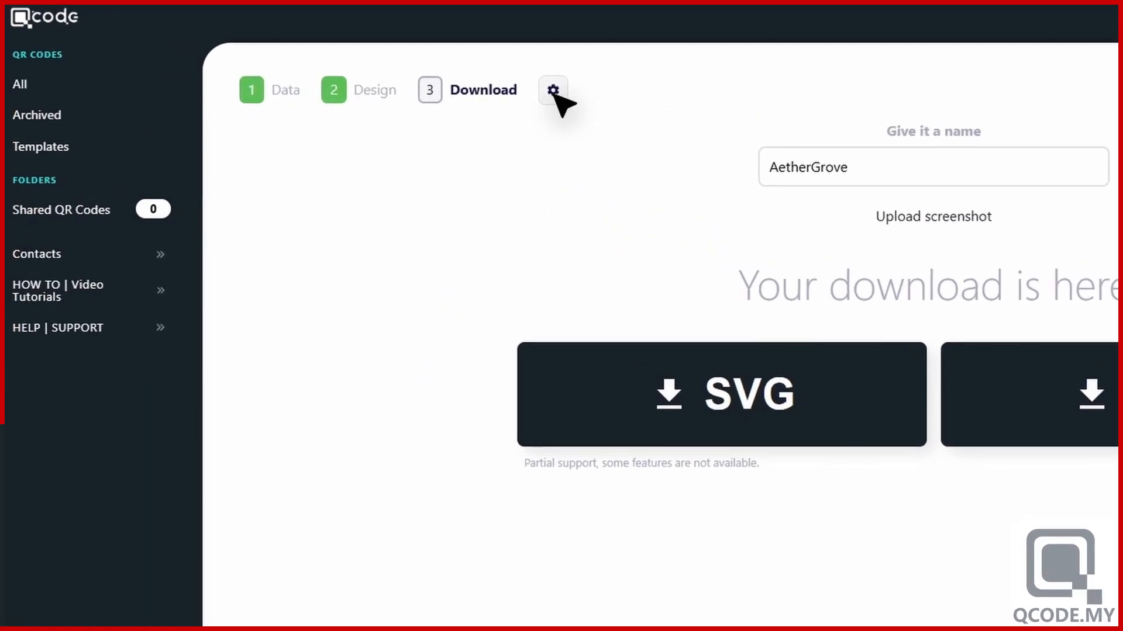
Step: Replace the short-link slug cavpp with aethergrove, confirming the warning, and save
left_click(553, 91)
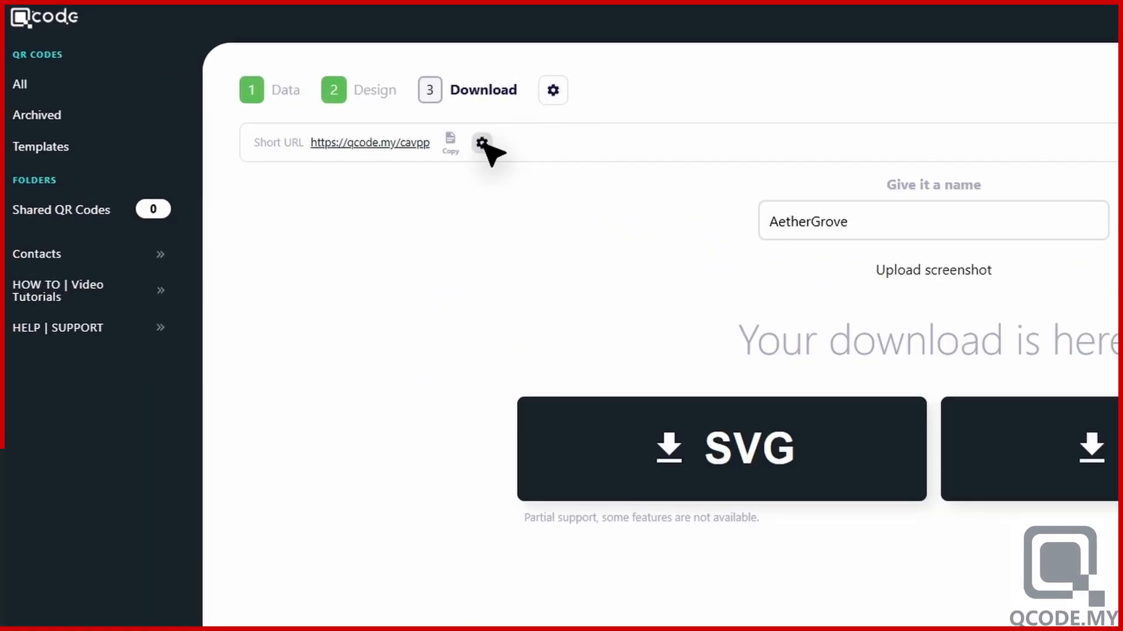
left_click(482, 143)
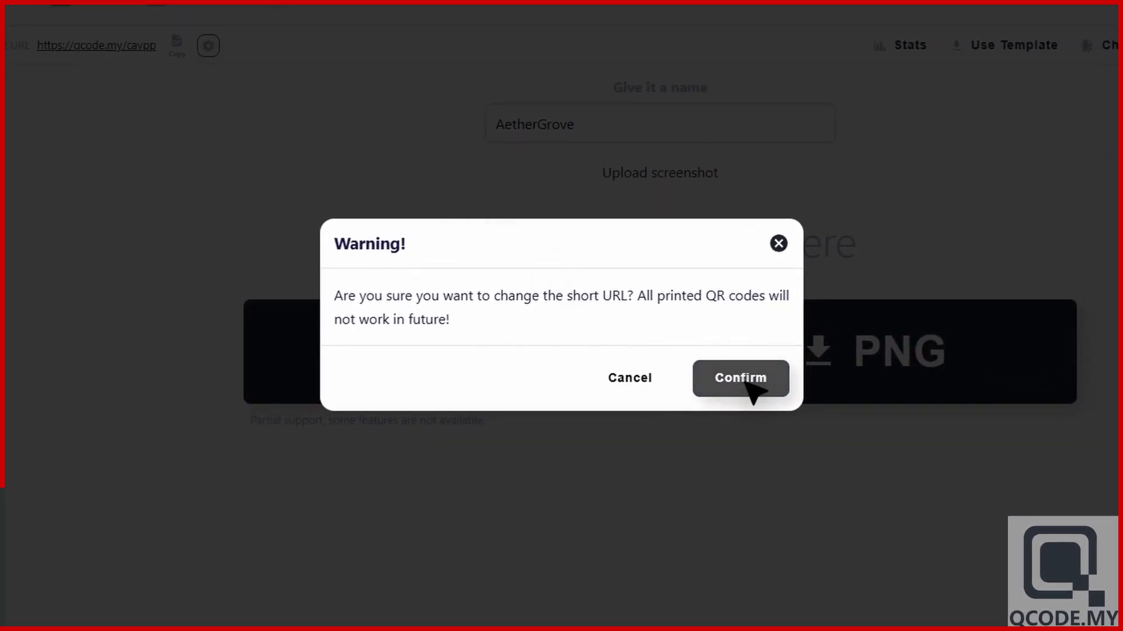
left_click(747, 384)
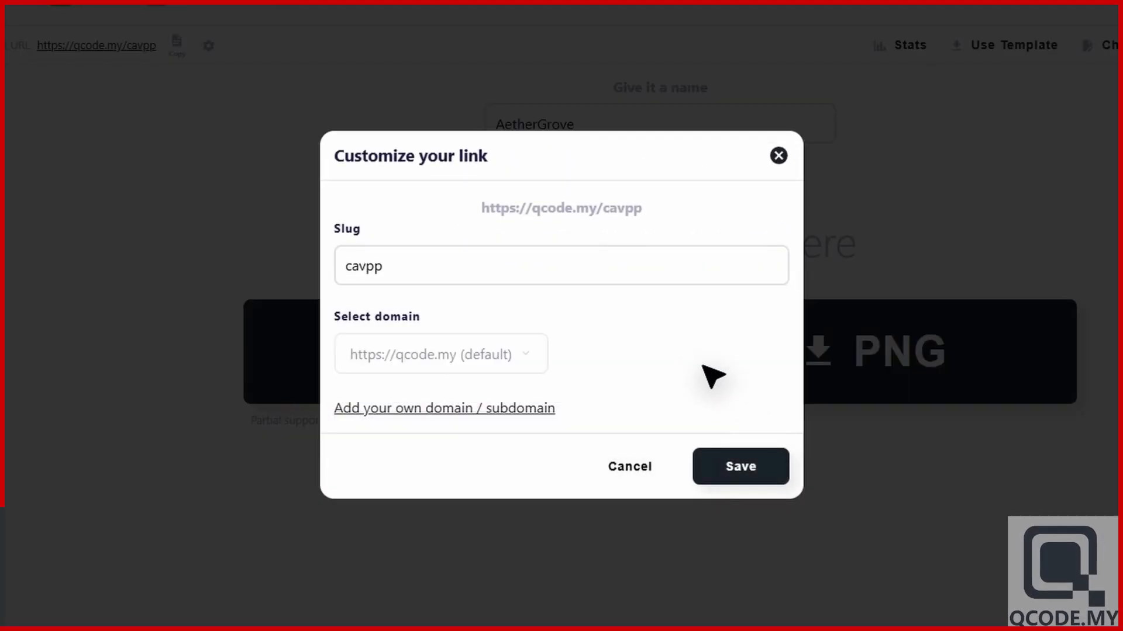
double_click(462, 270)
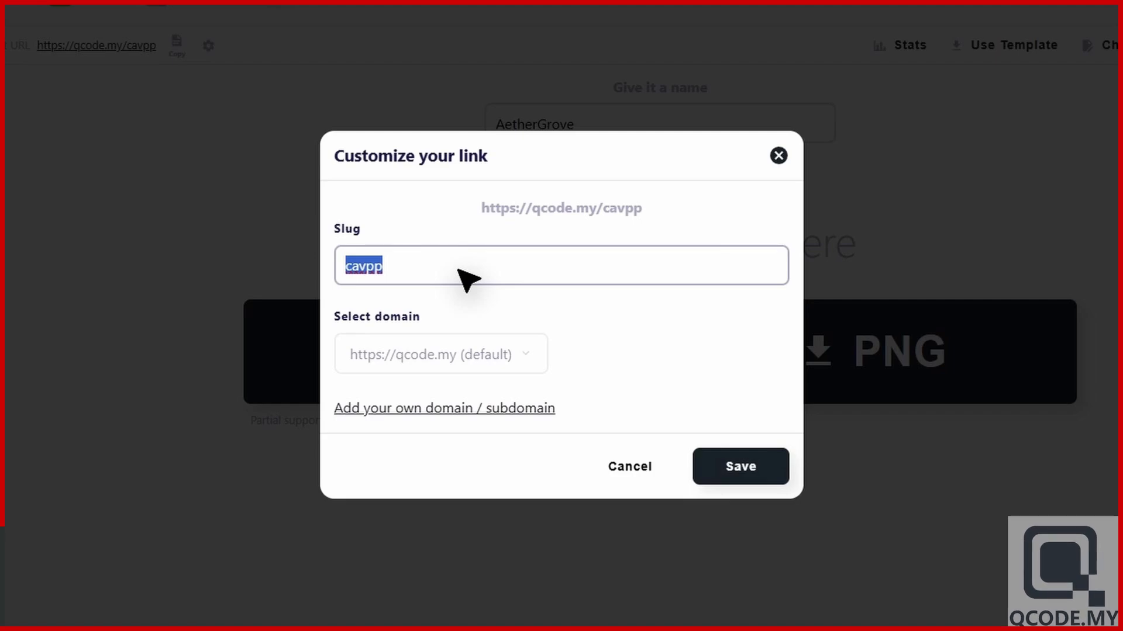
key("BackSpace")
type("aethergrove")
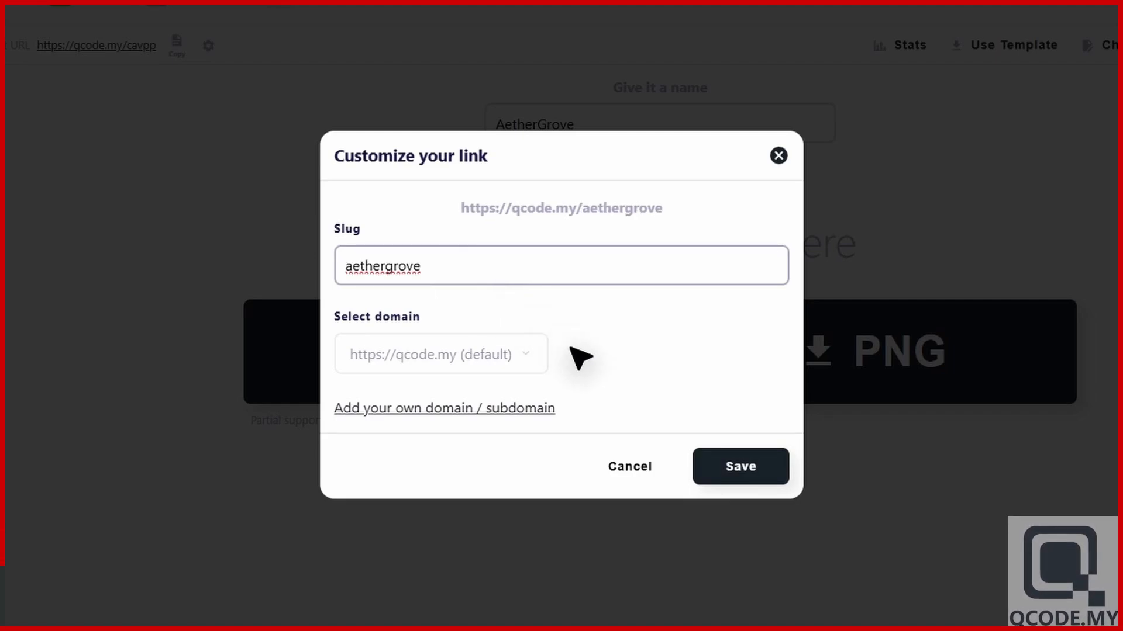
left_click(746, 468)
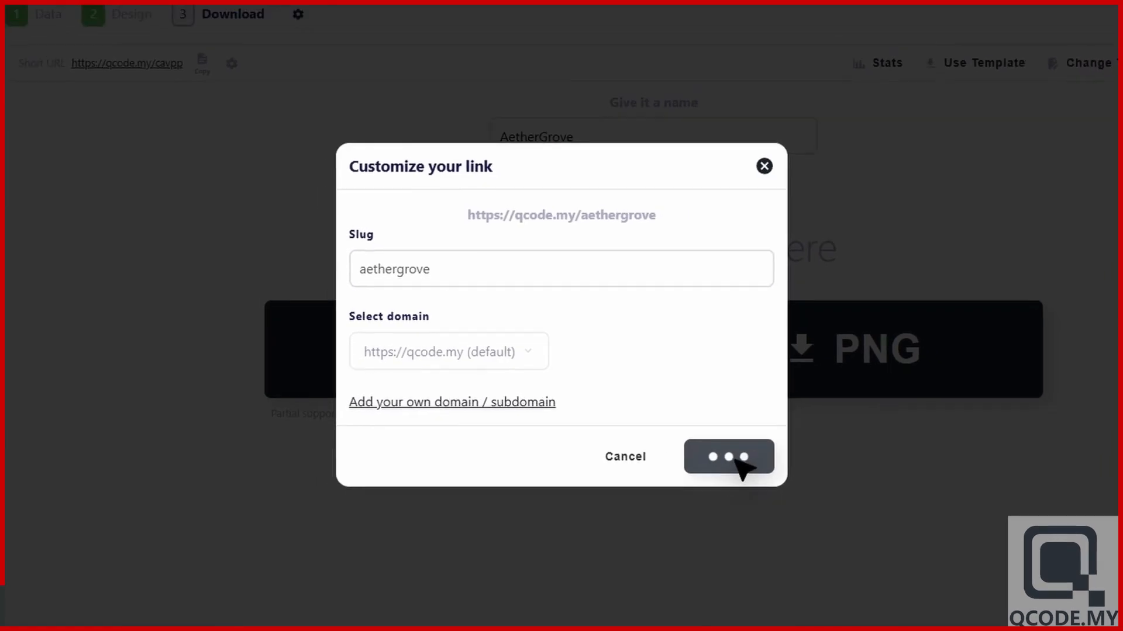